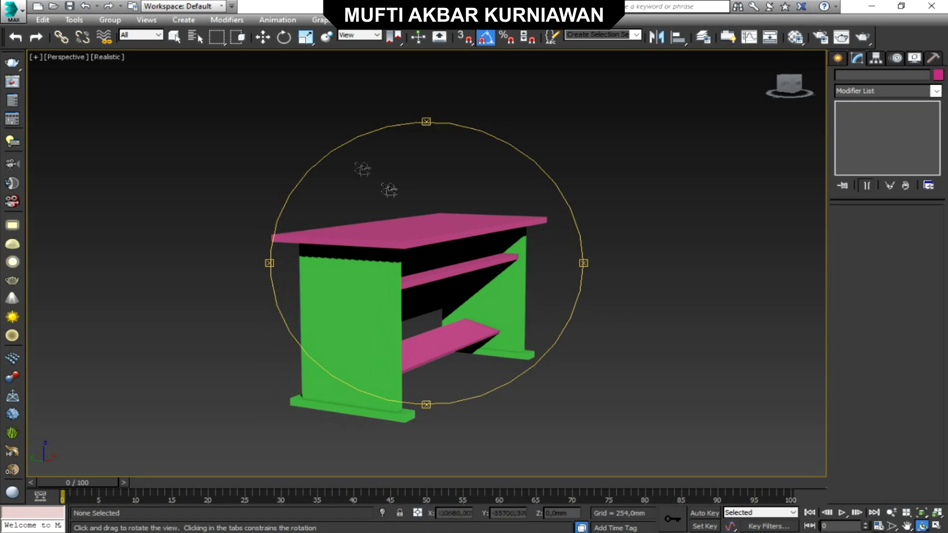
# - Create a square box post in front of the desk in the Top view, about 4050 mm per side and 49554 mm high
pyautogui.click(263, 37)
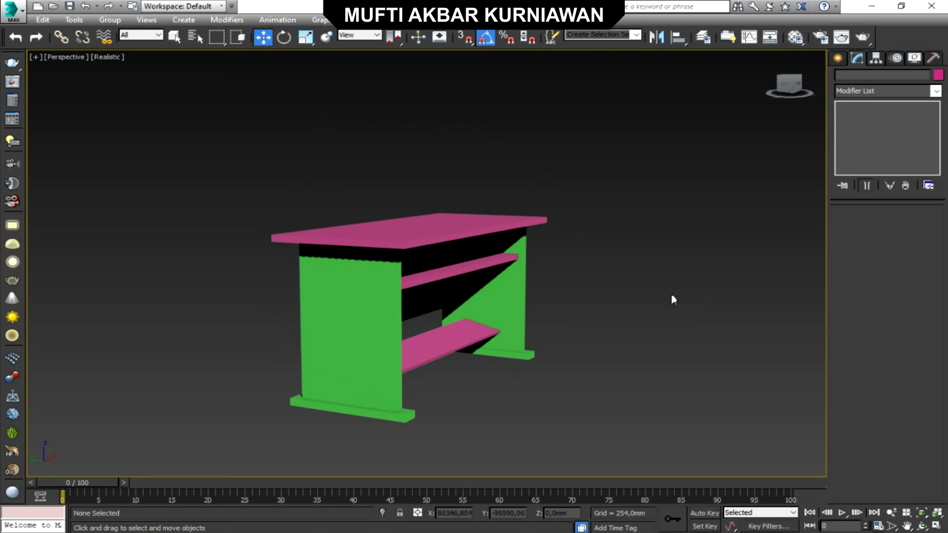
pyautogui.hotkey('alt', 'w')
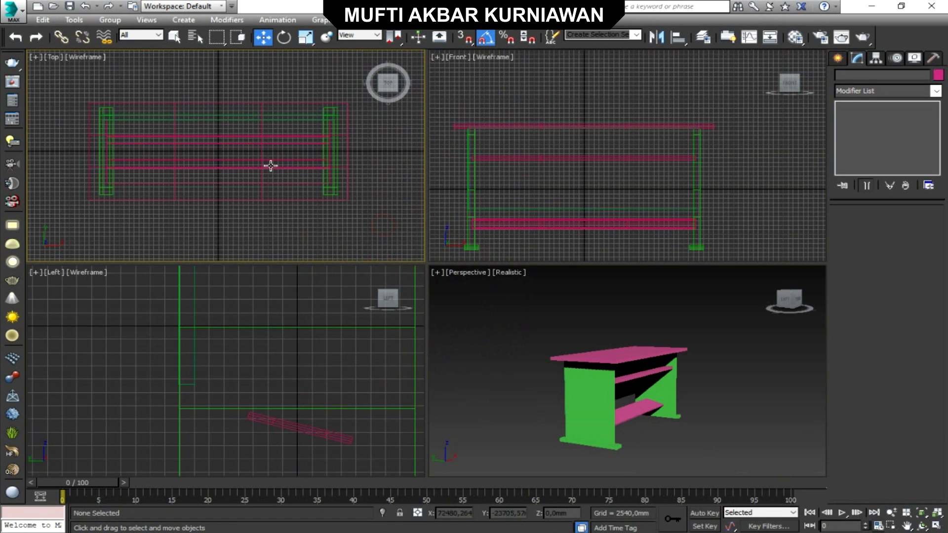
pyautogui.scroll(-3, 216, 120)
pyautogui.scroll(3, 182, 188)
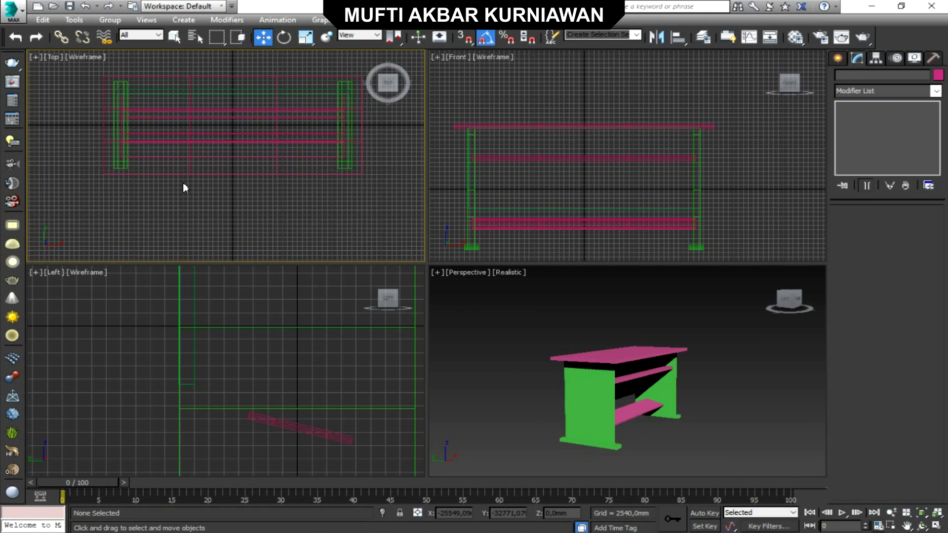
pyautogui.click(838, 59)
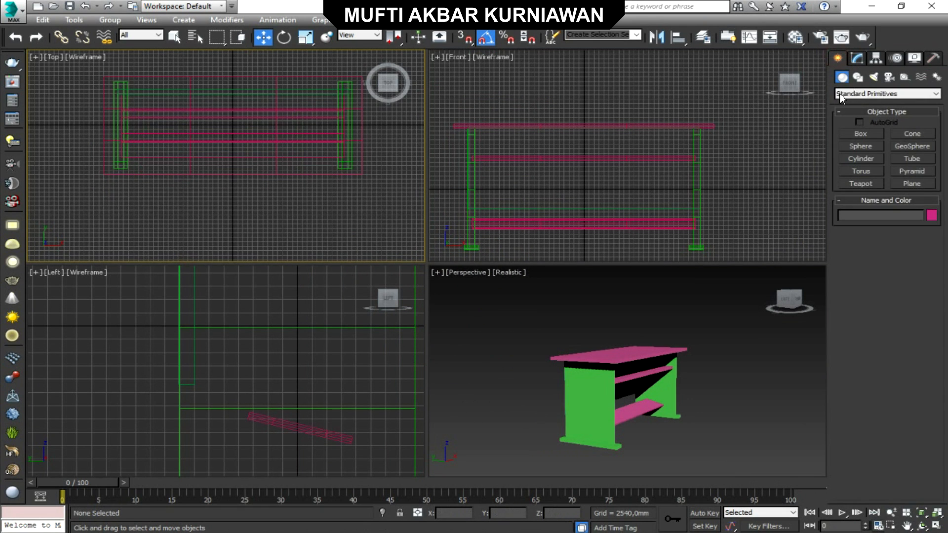
pyautogui.click(853, 138)
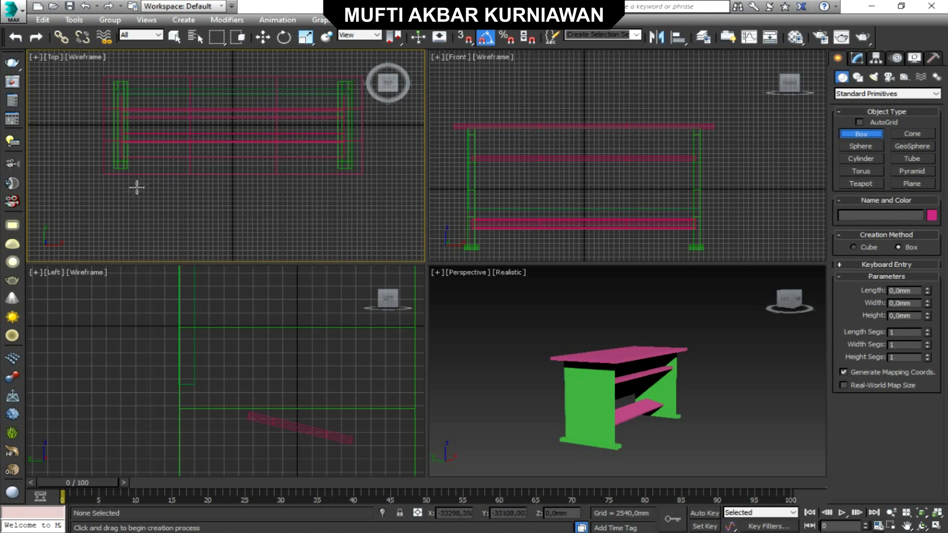
pyautogui.scroll(2, 121, 200)
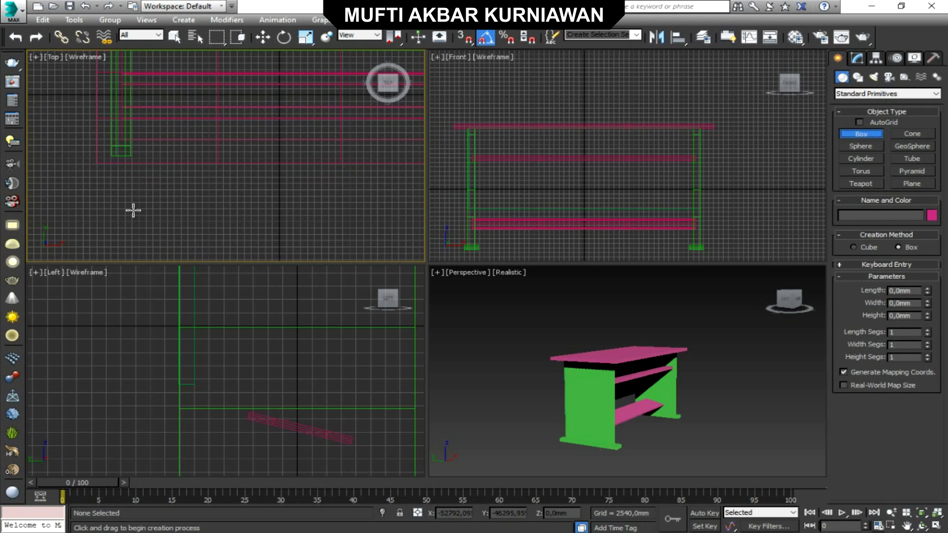
pyautogui.moveTo(135, 186); pyautogui.dragTo(145, 191)
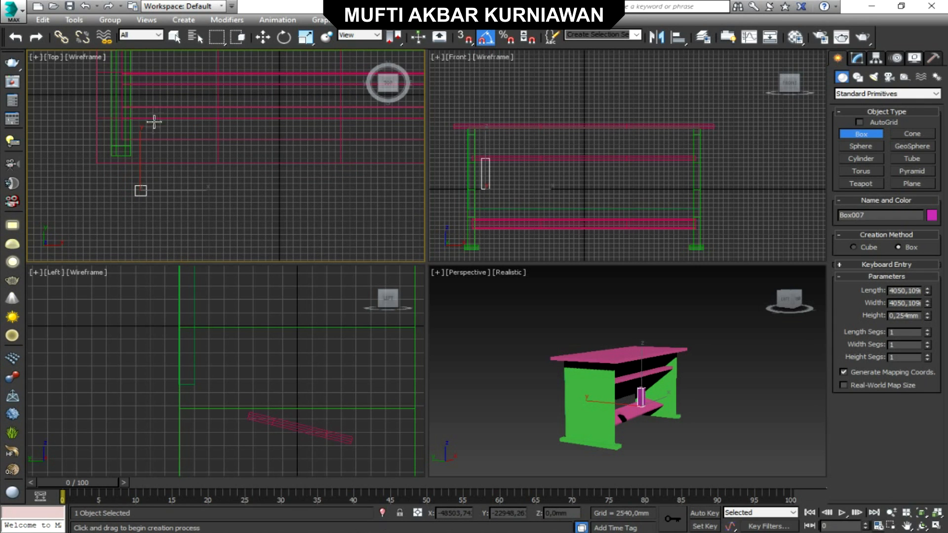
pyautogui.click(158, 77)
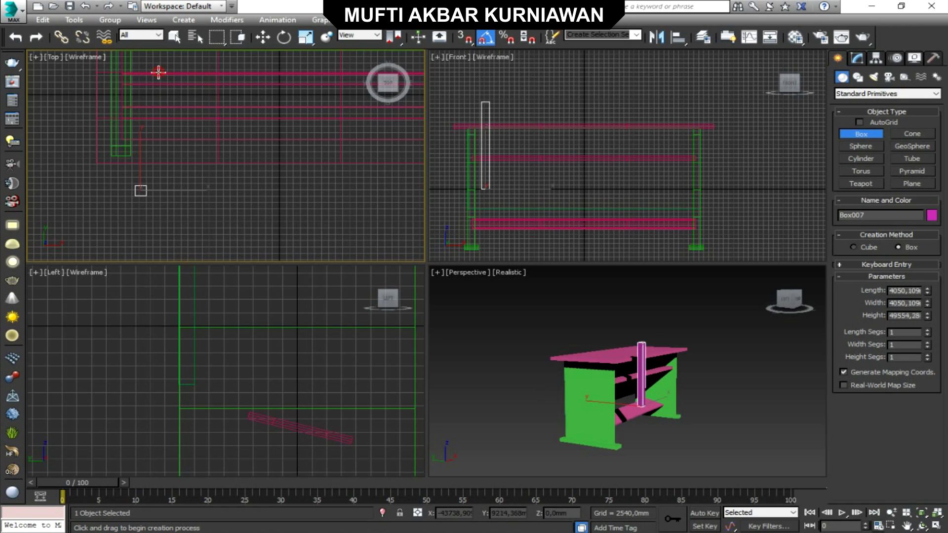
# - Lower the box post in the Front view until its base sits at the level of the desk's feet
pyautogui.click(263, 37)
pyautogui.rightClick(528, 124)
pyautogui.moveTo(485, 160); pyautogui.dragTo(482, 222)
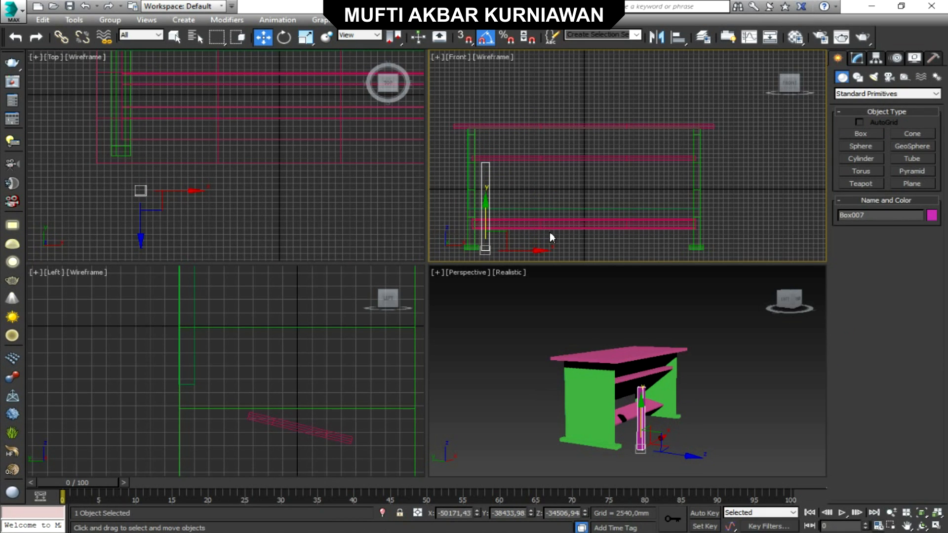
# - Raise the post's height to about 79782 mm and copy it backwards, pairing a tall rear leg with a shorter front leg
pyautogui.click(857, 58)
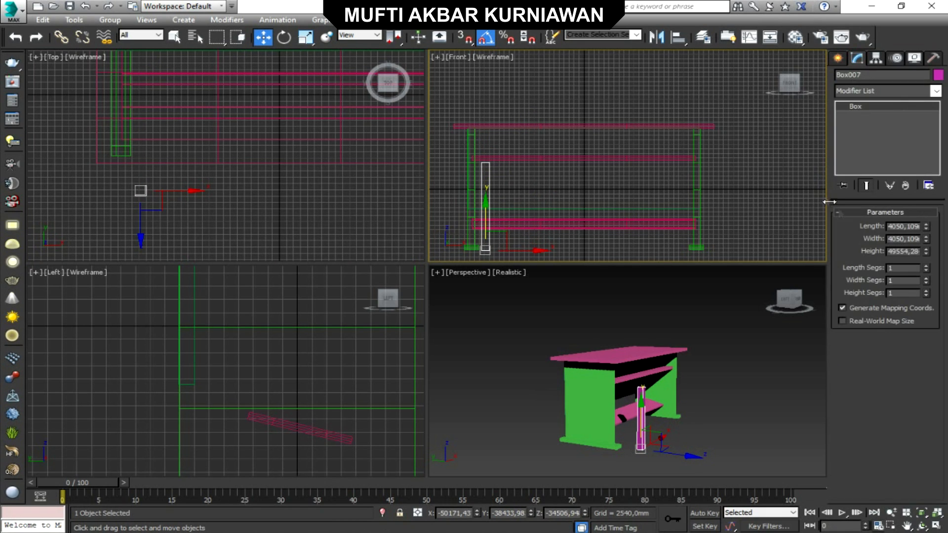
pyautogui.moveTo(926, 252); pyautogui.dragTo(926, 213)
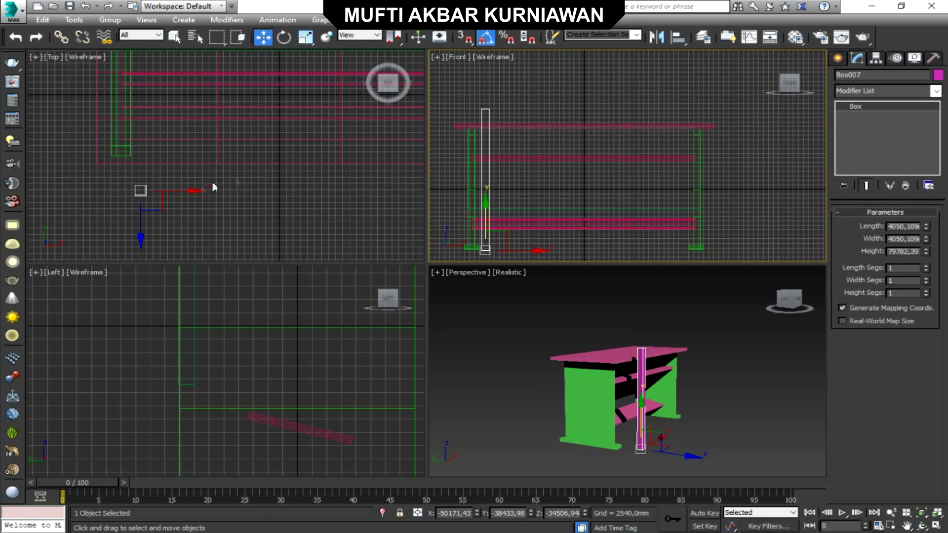
pyautogui.scroll(-6, 184, 368)
pyautogui.moveTo(303, 405); pyautogui.dragTo(336, 401)
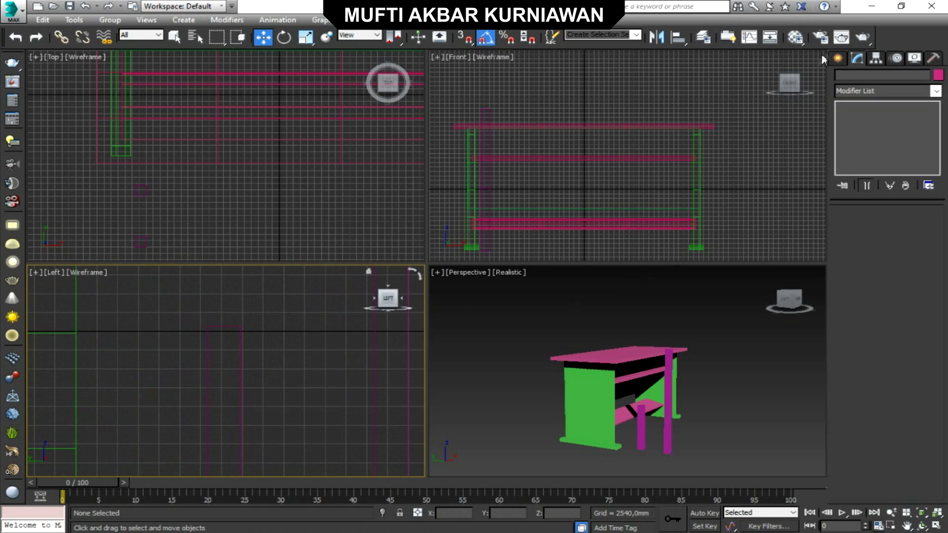
# - Create a box crossbar between the two bench legs in the Left view, about 2897 mm by 16336 mm and 3138 mm thick
pyautogui.click(838, 57)
pyautogui.click(860, 134)
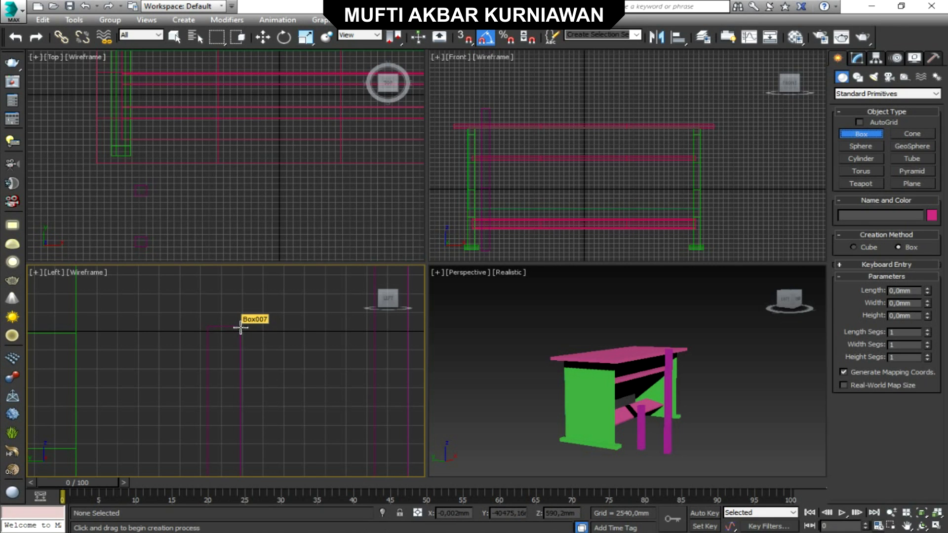
pyautogui.moveTo(241, 327); pyautogui.dragTo(366, 338)
pyautogui.click(358, 325)
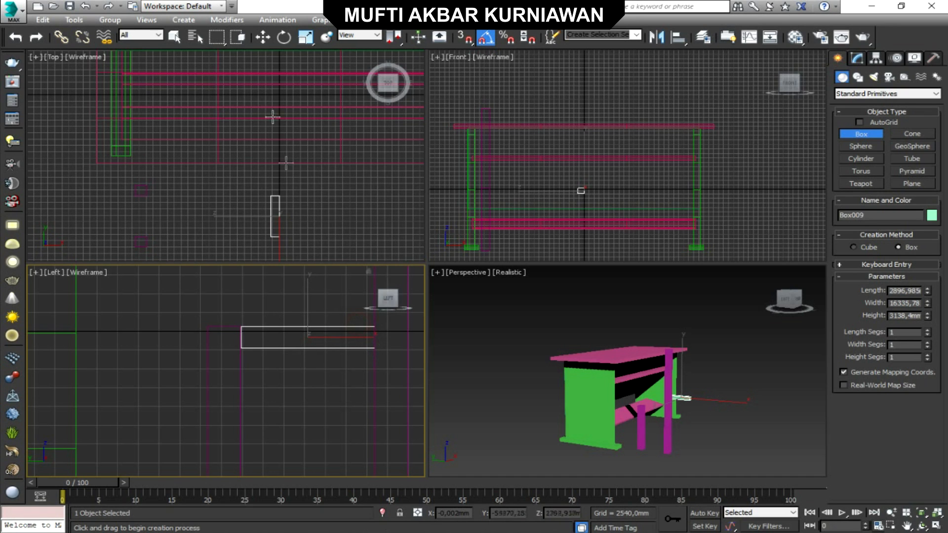
# - Move the crossbar sideways in the Top view so it lines up between the front and rear legs
pyautogui.click(261, 38)
pyautogui.rightClick(346, 230)
pyautogui.moveTo(277, 227); pyautogui.dragTo(190, 229)
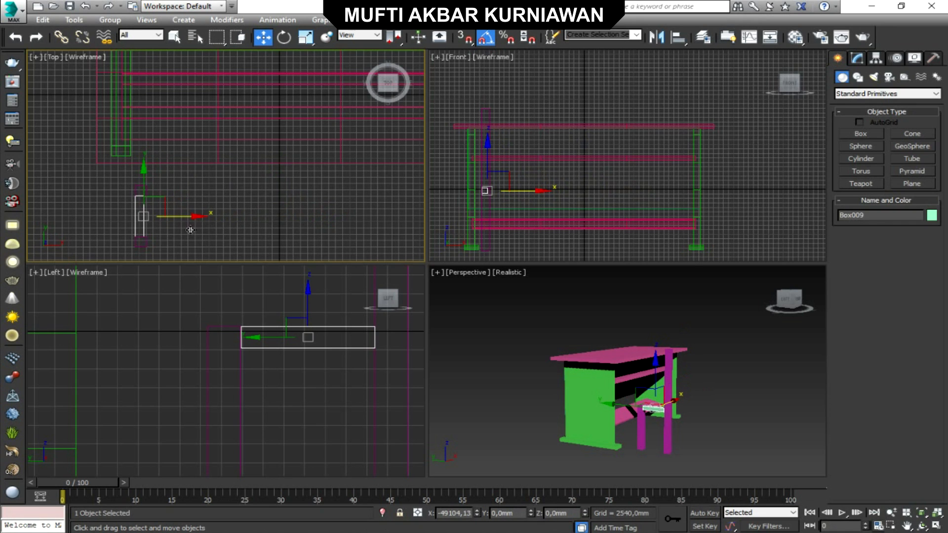
pyautogui.scroll(5, 142, 213)
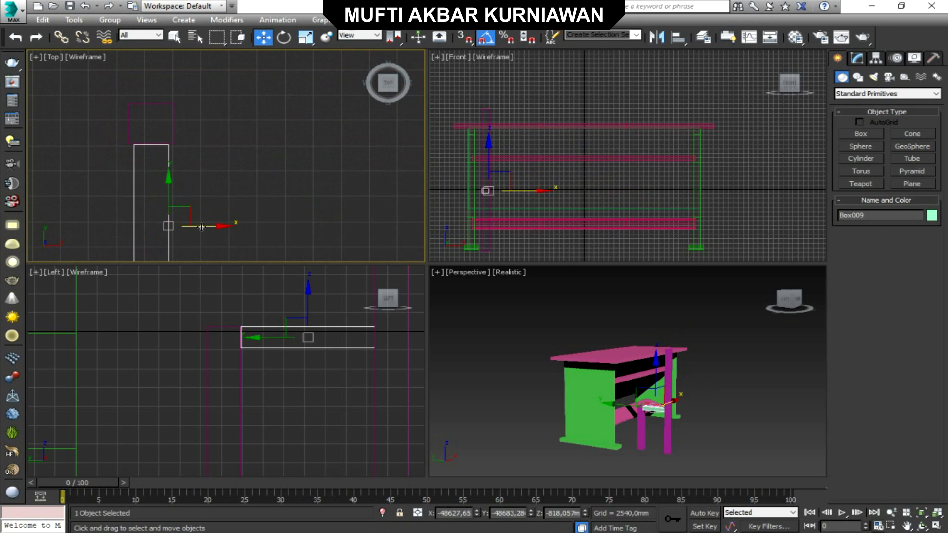
pyautogui.moveTo(202, 230); pyautogui.dragTo(201, 234)
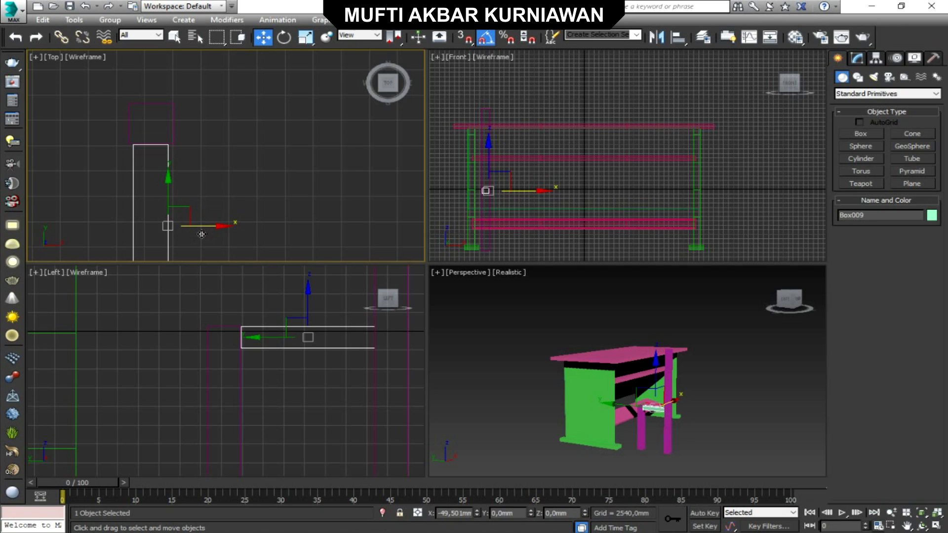
# - Centre the crossbar's pivot on the object using Affect Pivot Only
pyautogui.click(306, 38)
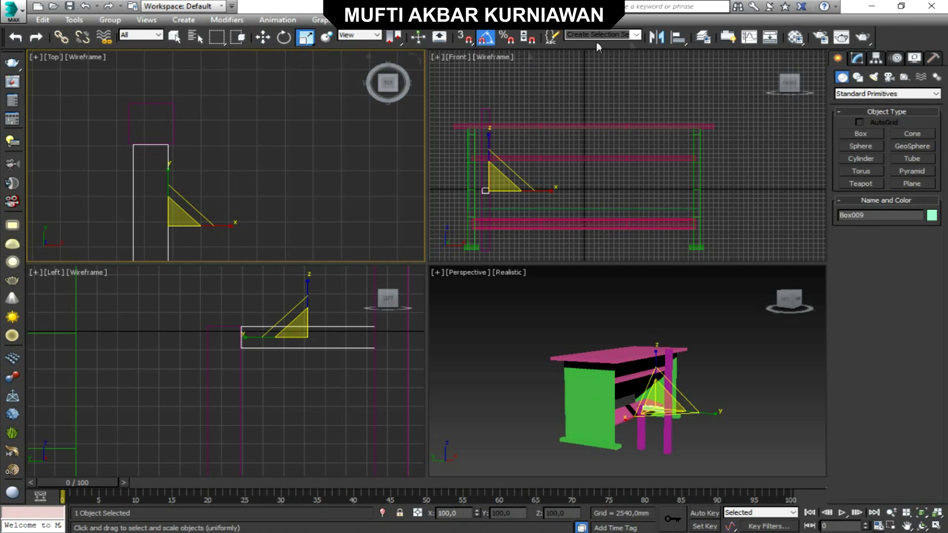
pyautogui.click(876, 58)
pyautogui.click(873, 133)
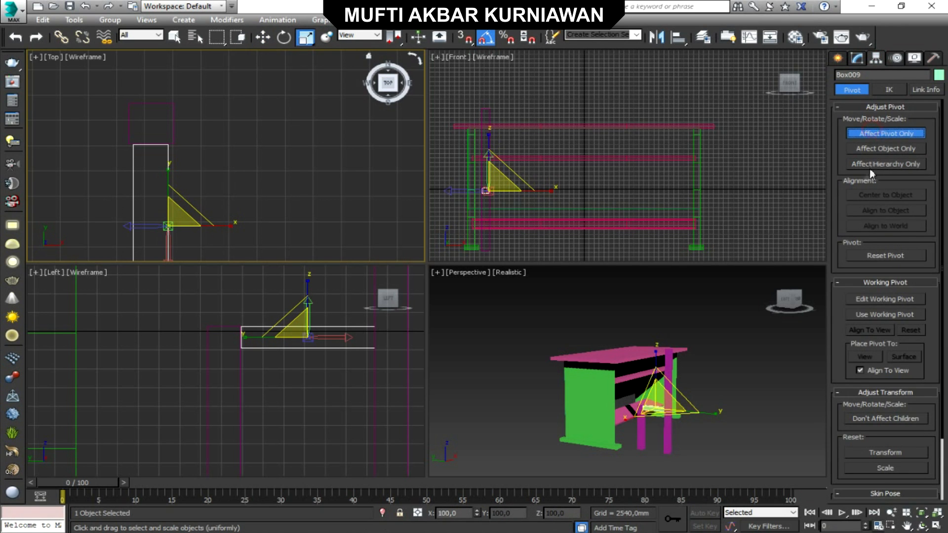
pyautogui.click(866, 194)
pyautogui.click(889, 130)
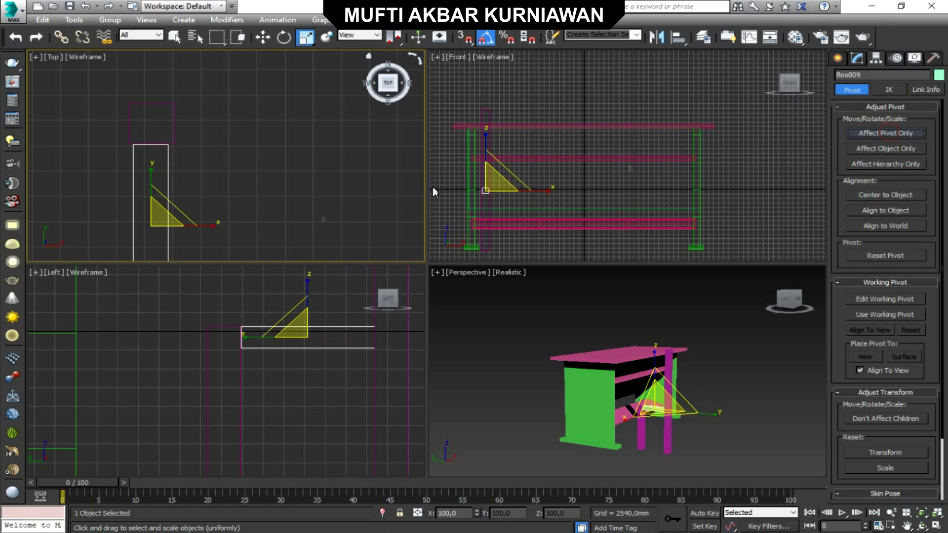
# - Scale the crossbar narrower across, to 109% along its length so it reaches into both legs, and slightly thinner vertically
pyautogui.moveTo(205, 226); pyautogui.dragTo(186, 232)
pyautogui.moveTo(152, 183); pyautogui.dragTo(151, 174)
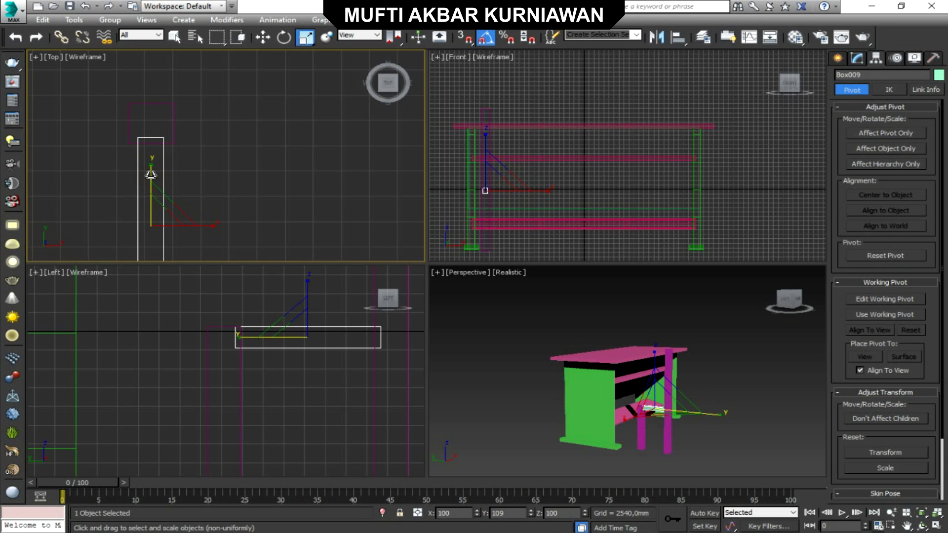
pyautogui.click(263, 37)
pyautogui.scroll(-3, 277, 296)
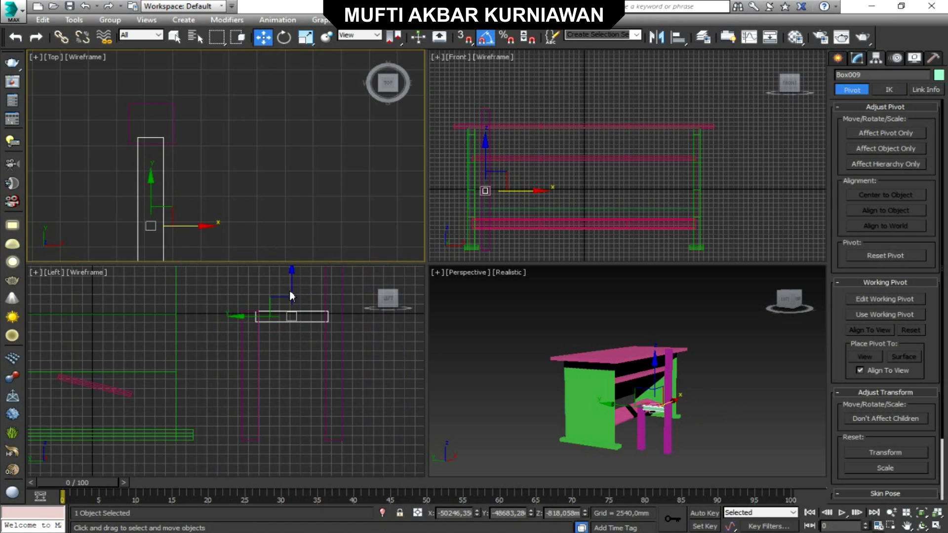
pyautogui.click(305, 37)
pyautogui.scroll(2, 293, 305)
pyautogui.scroll(2, 293, 304)
pyautogui.moveTo(284, 278); pyautogui.dragTo(282, 303)
pyautogui.press('w')
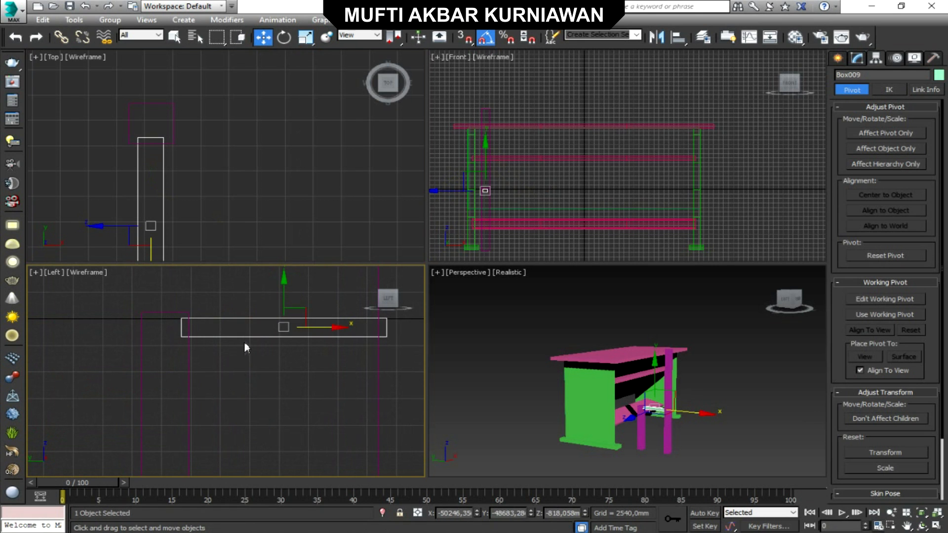
# - Copy the crossbar straight down in the Left view to form a lower brace near the feet of the legs
pyautogui.scroll(2, 243, 341)
pyautogui.moveTo(298, 287)
pyautogui.mouseDown()
pyautogui.moveTo(299, 278)
pyautogui.moveTo(288, 366)
pyautogui.mouseUp()
pyautogui.scroll(-4, 301, 305)
pyautogui.click(493, 325)
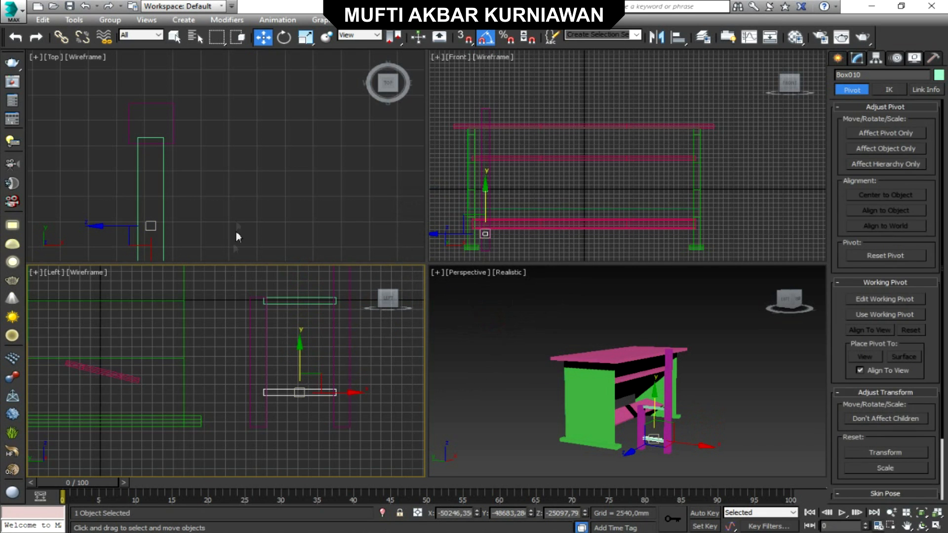
# - Copy the complete leg frame in the Top view to the opposite end of the bench
pyautogui.click(210, 210)
pyautogui.scroll(-5, 137, 162)
pyautogui.scroll(-2, 124, 158)
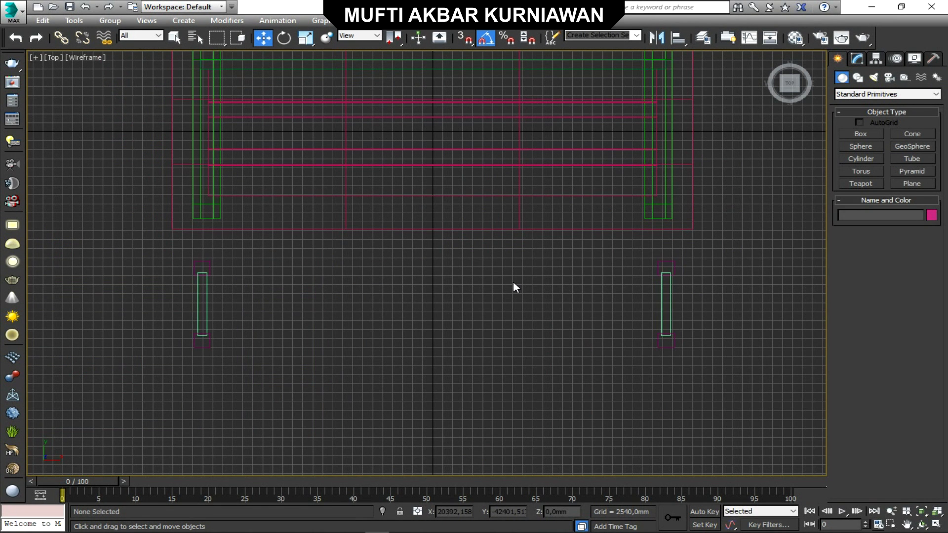
# - Create a seat box spanning both leg frames in the Top view, about 22090 mm long, 128190 mm wide and 3849 mm high
pyautogui.click(863, 131)
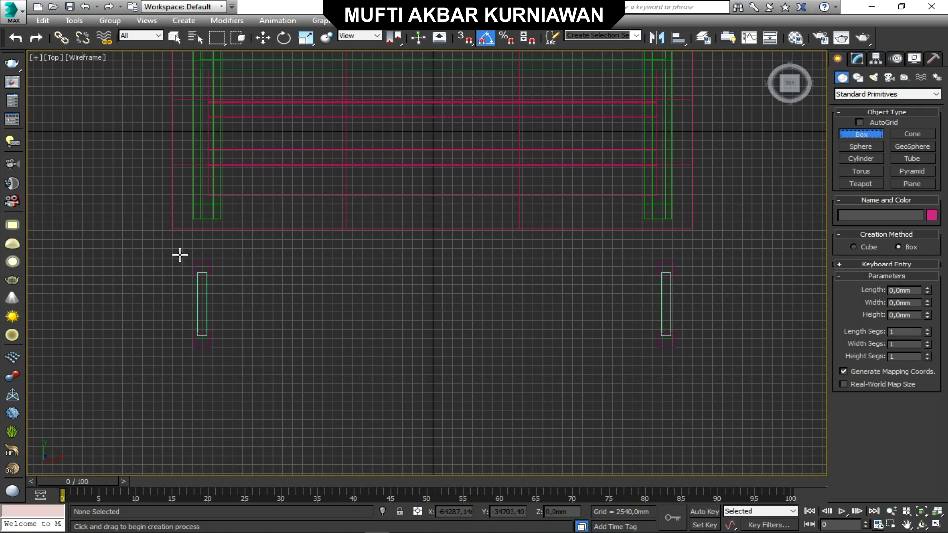
pyautogui.moveTo(180, 256); pyautogui.dragTo(685, 334)
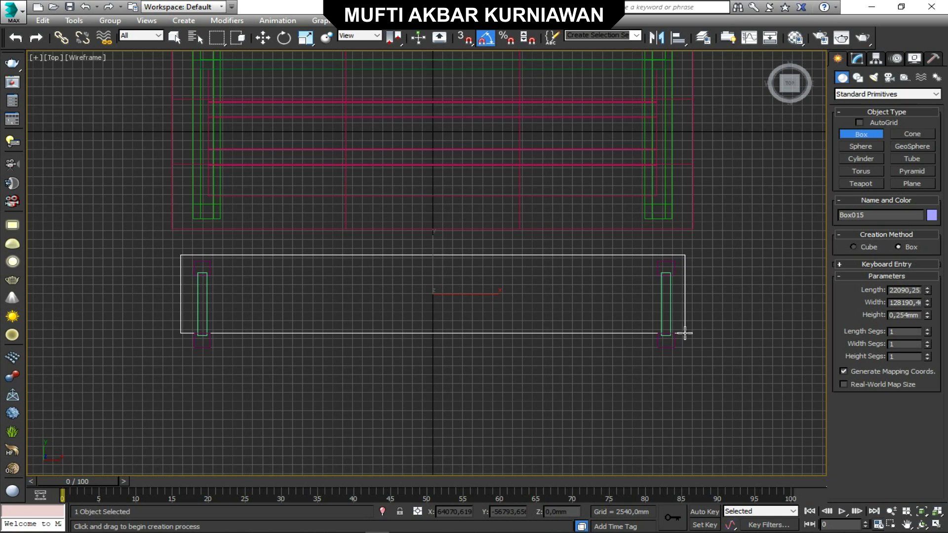
pyautogui.click(681, 320)
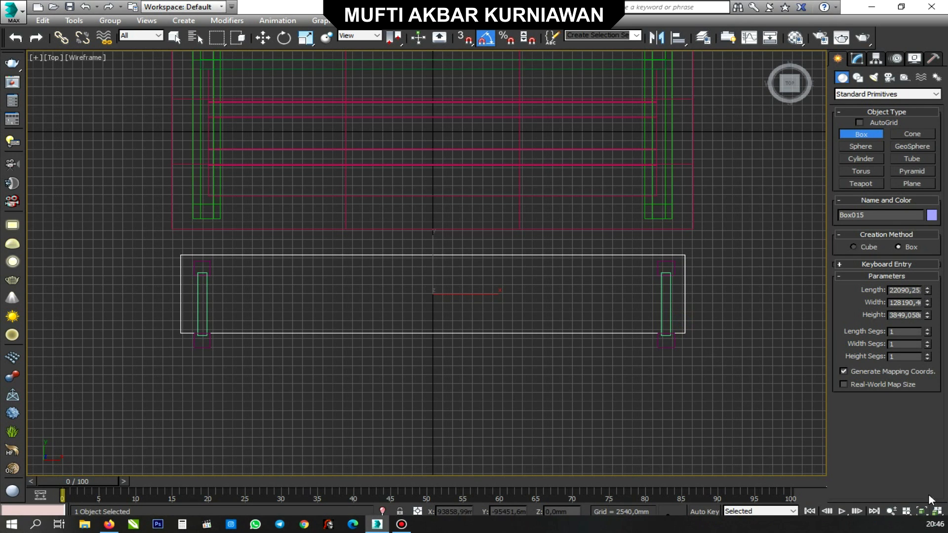
pyautogui.click(936, 525)
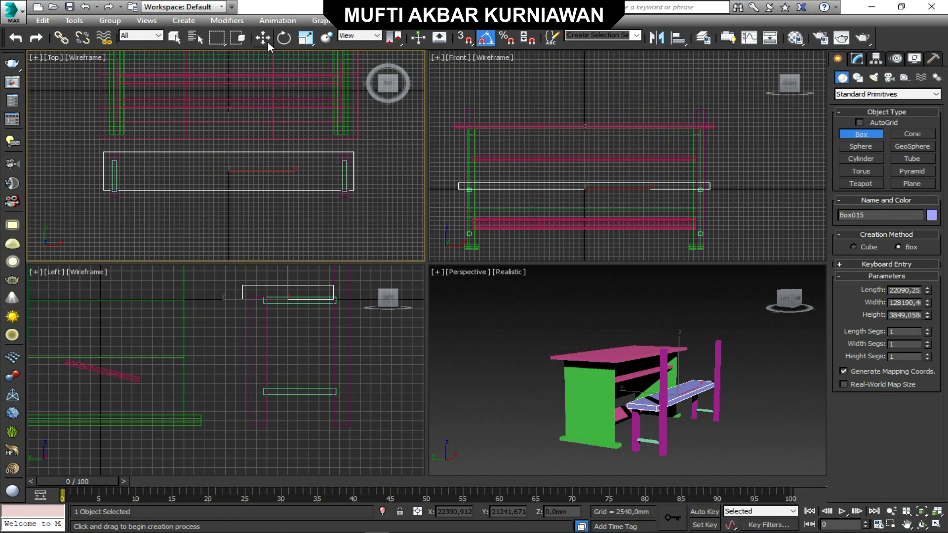
# - Raise the seat board in the Left view so it rests on top of the front legs
pyautogui.click(267, 42)
pyautogui.click(305, 329)
pyautogui.scroll(5, 280, 283)
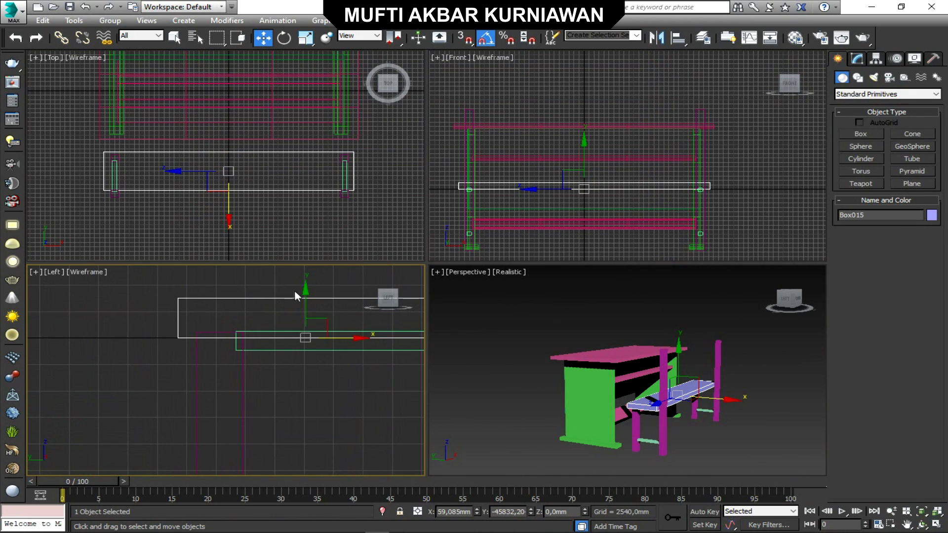
pyautogui.moveTo(307, 304); pyautogui.dragTo(299, 302)
# - Convert the seat board to an editable poly and lower its four top vertices to make the board thinner
pyautogui.rightClick(271, 291)
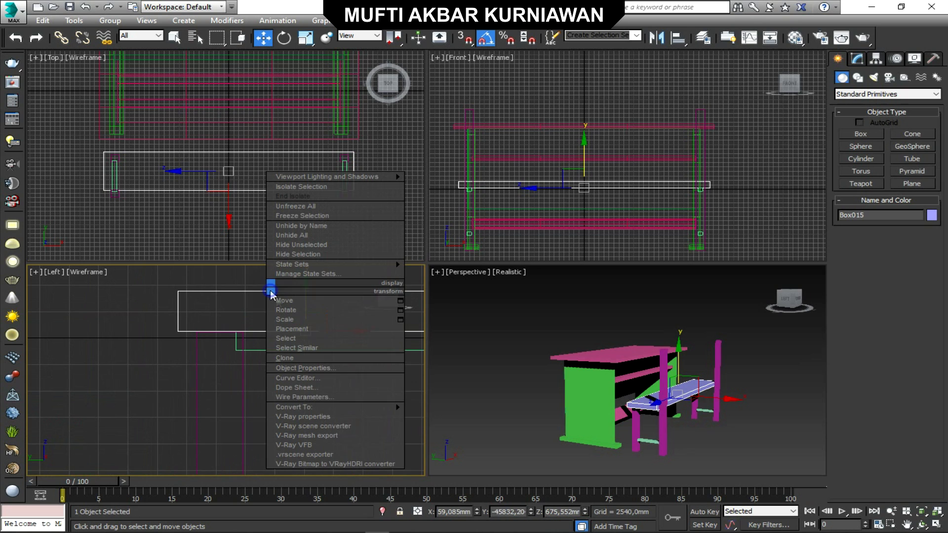
pyautogui.moveTo(348, 408)
pyautogui.click(244, 417)
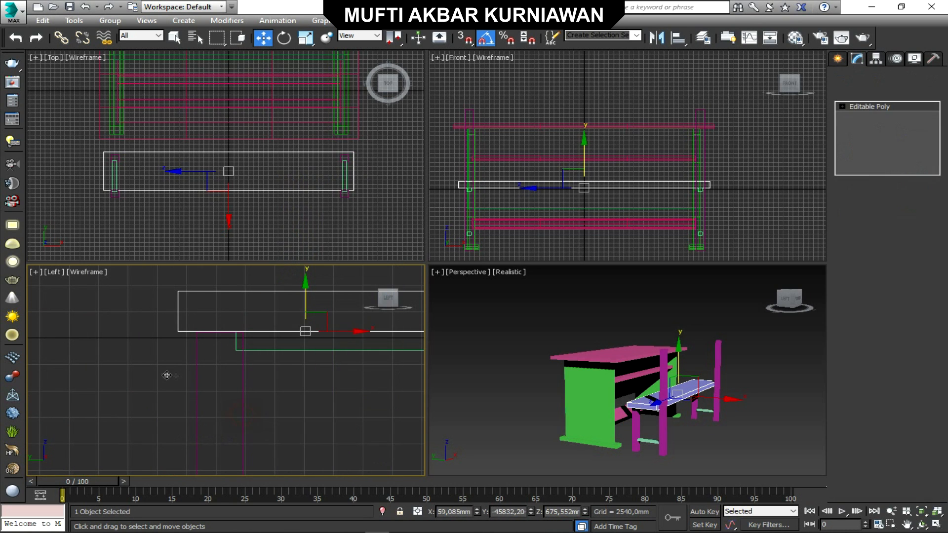
pyautogui.scroll(-3, 220, 363)
pyautogui.click(842, 106)
pyautogui.click(852, 116)
pyautogui.moveTo(137, 323); pyautogui.dragTo(330, 350)
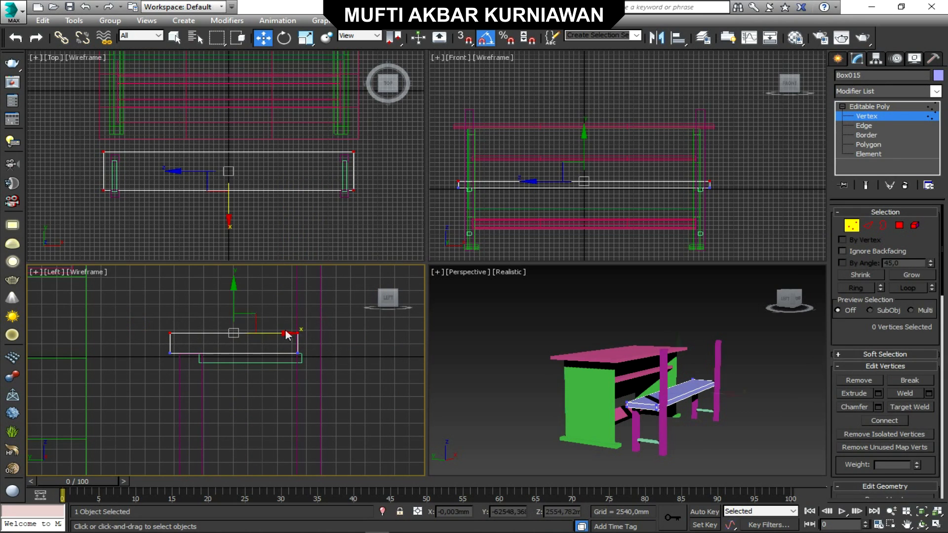
pyautogui.moveTo(234, 291); pyautogui.dragTo(234, 301)
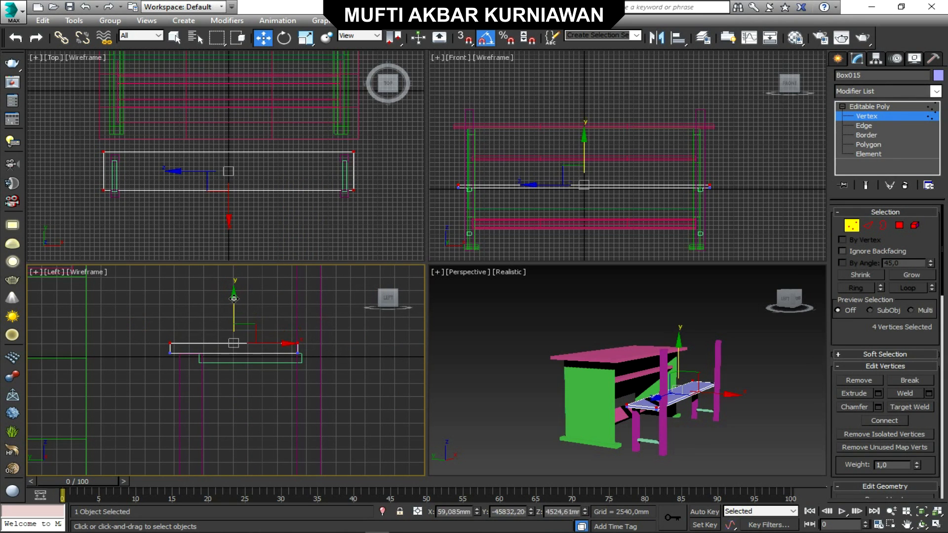
pyautogui.click(516, 352)
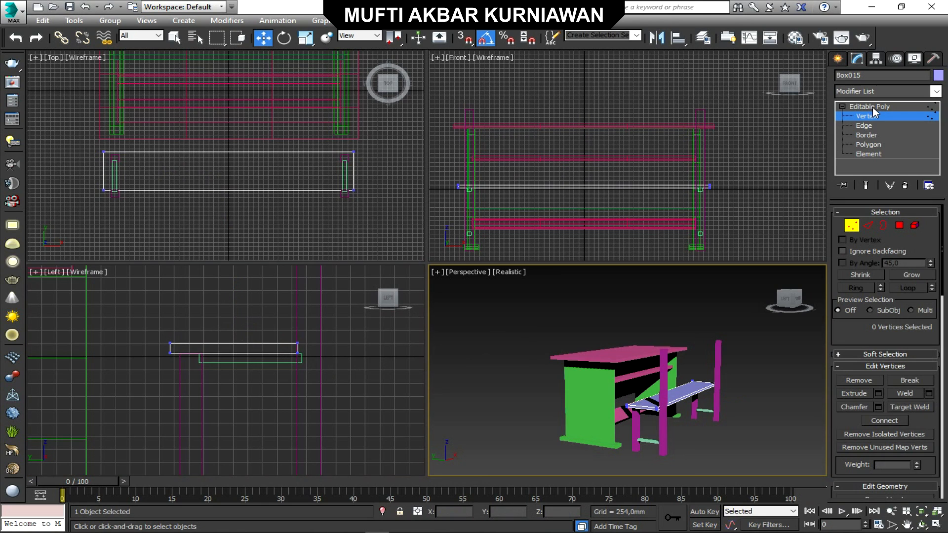
# - Deepen the seat board in the Left view by moving its front and rear end vertices outward past the legs
pyautogui.moveTo(165, 330); pyautogui.dragTo(172, 350)
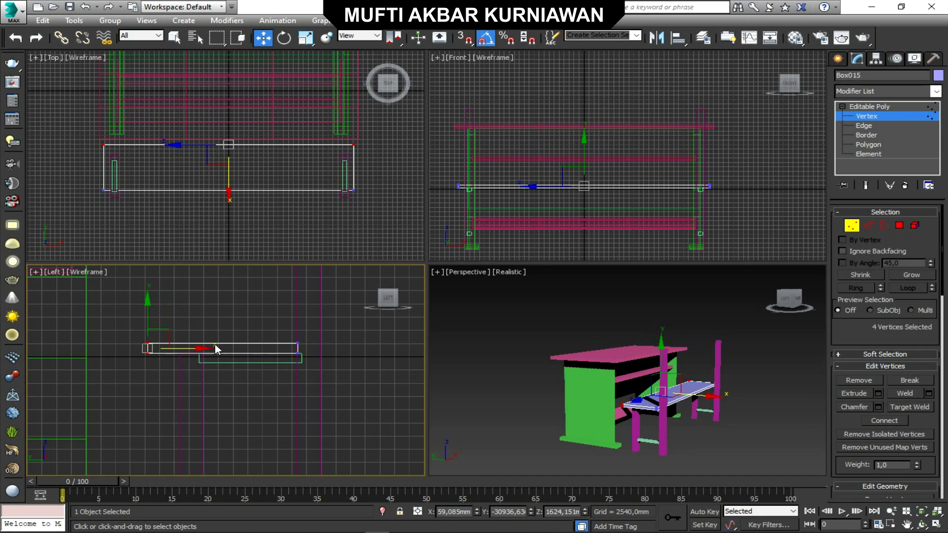
pyautogui.moveTo(268, 332); pyautogui.dragTo(349, 353)
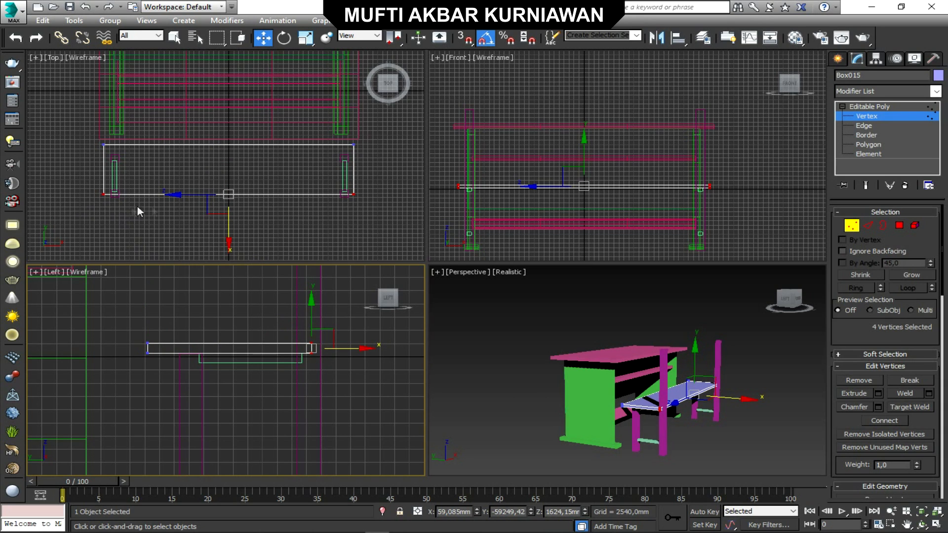
pyautogui.click(745, 455)
pyautogui.scroll(2, 666, 396)
pyautogui.scroll(1, 666, 396)
pyautogui.scroll(-1, 667, 397)
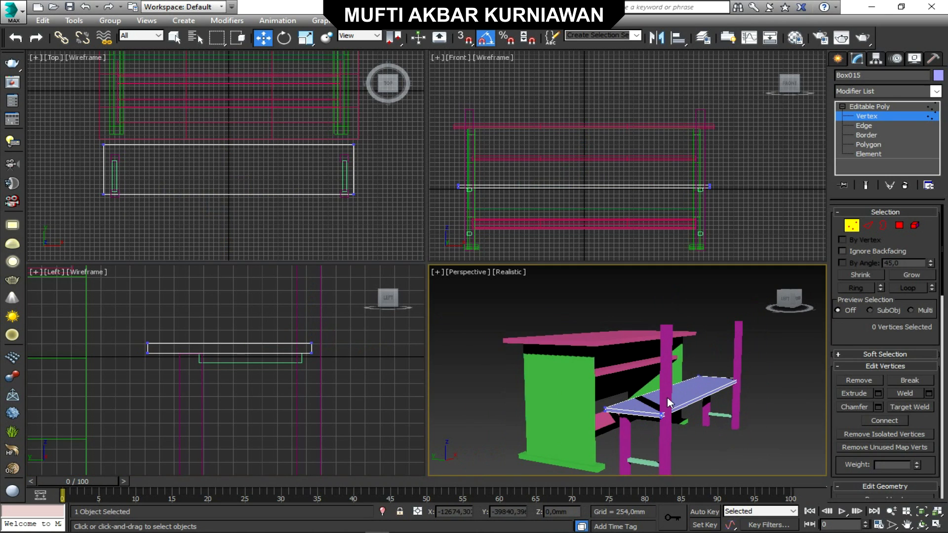
pyautogui.click(869, 107)
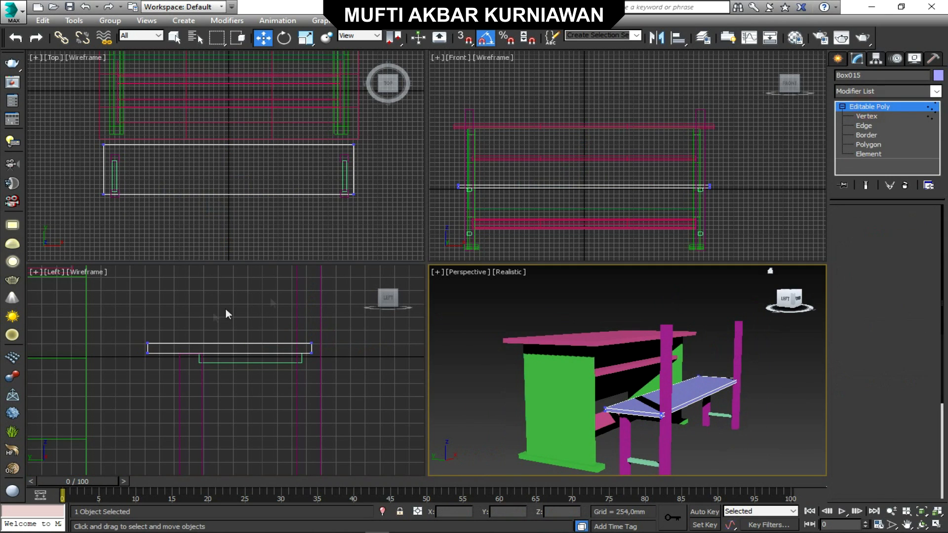
# - Copy the seat board upward in the Left view and rotate the copy 90 degrees so it stands upright
pyautogui.click(234, 325)
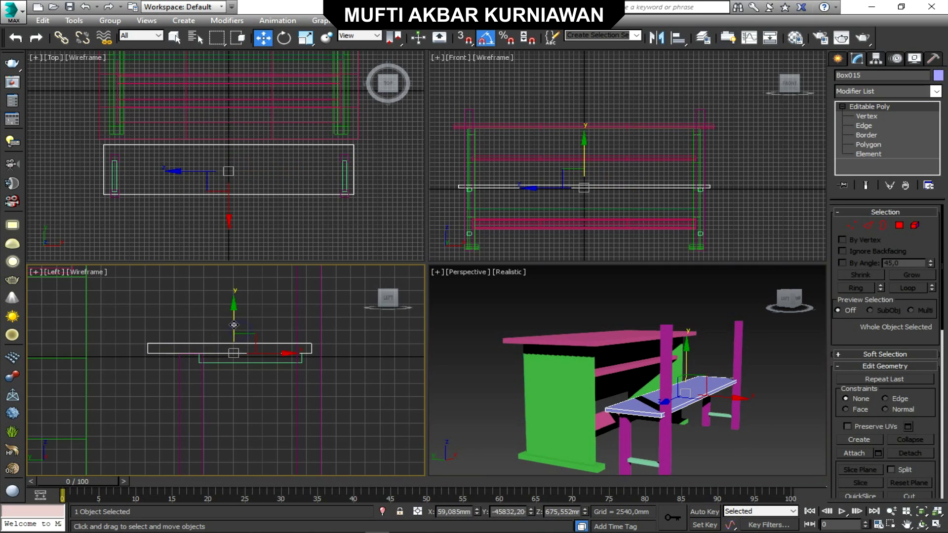
pyautogui.keyDown('shift'); pyautogui.moveTo(237, 326); pyautogui.dragTo(236, 268); pyautogui.keyUp('shift')
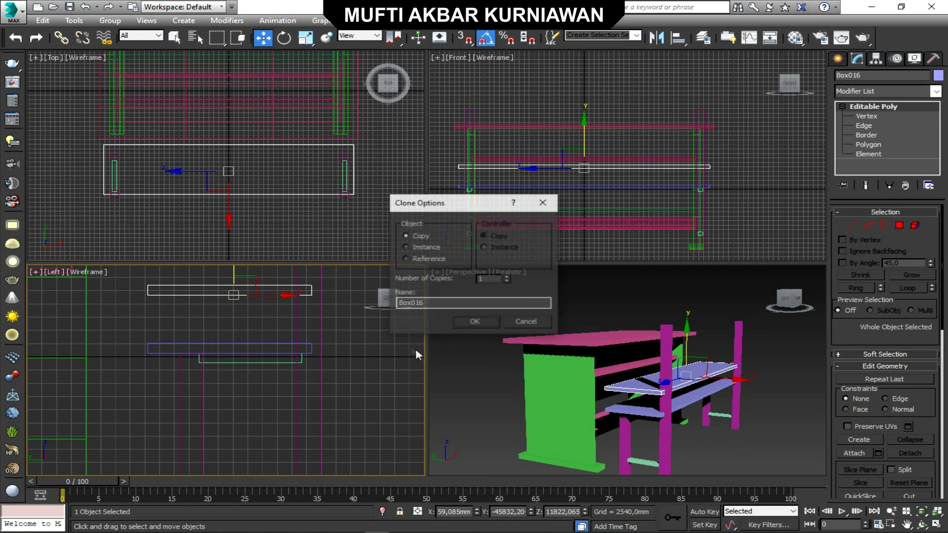
pyautogui.click(464, 324)
pyautogui.press('e')
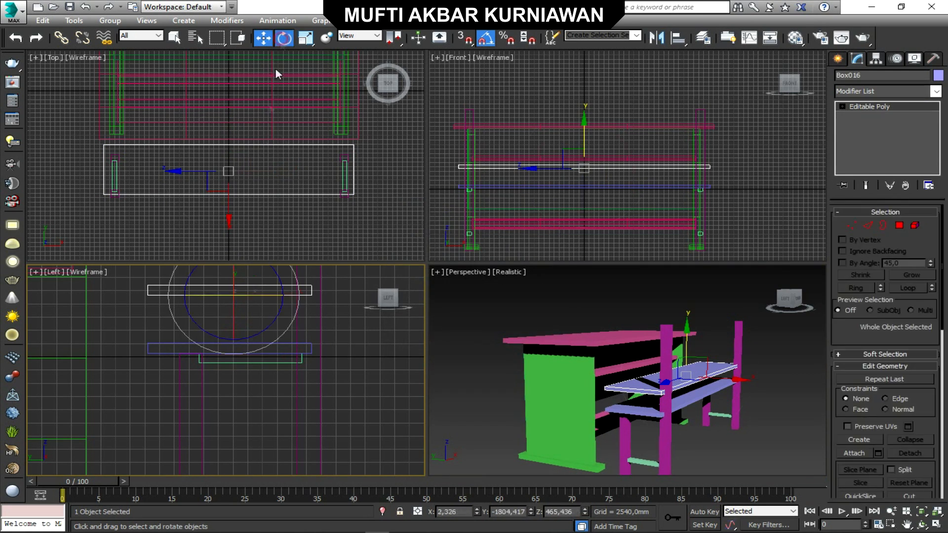
pyautogui.moveTo(207, 340); pyautogui.dragTo(245, 370)
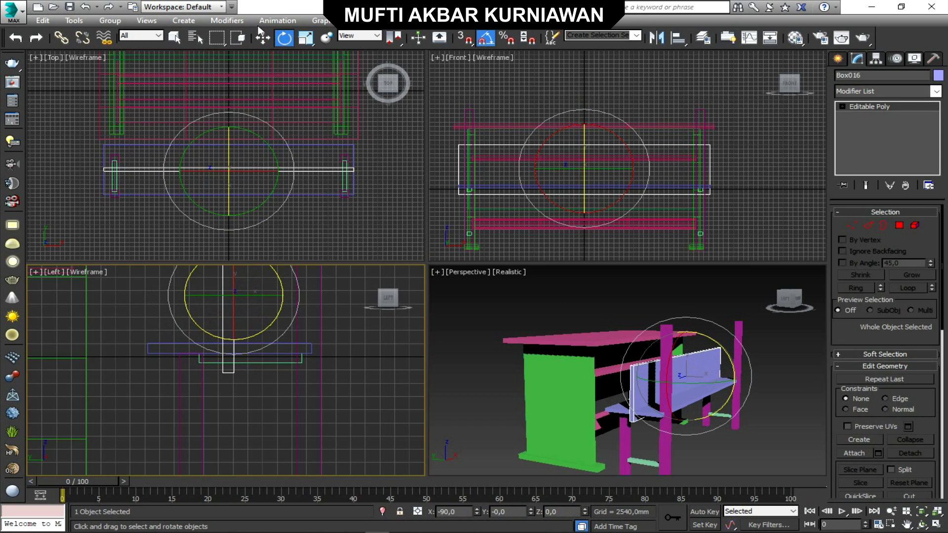
# - Move the upright board back to the rear legs and raise it to backrest height in the Front view
pyautogui.click(262, 38)
pyautogui.moveTo(300, 301); pyautogui.dragTo(343, 311)
pyautogui.click(592, 140)
pyautogui.moveTo(592, 140); pyautogui.dragTo(592, 105)
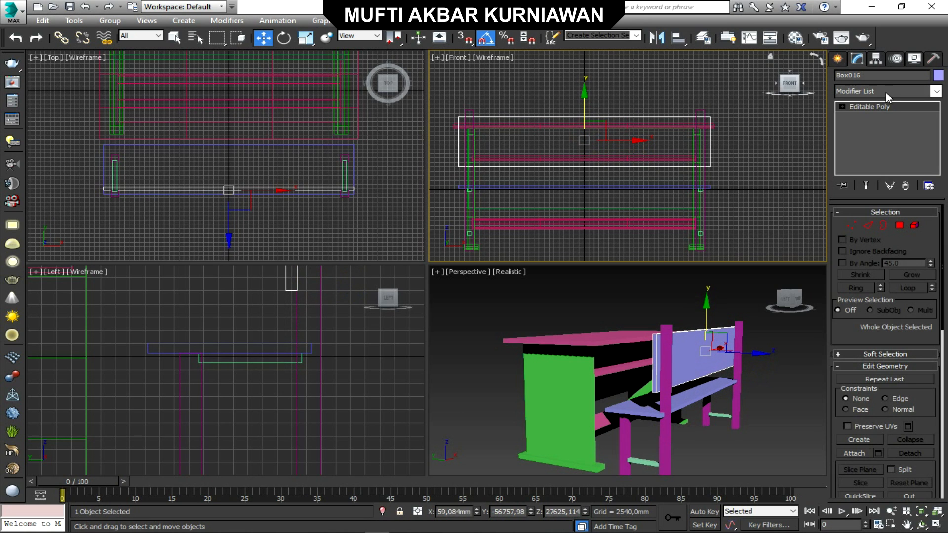
# - Raise the backrest's four bottom vertices in the Front view to make the board narrower
pyautogui.press('1')
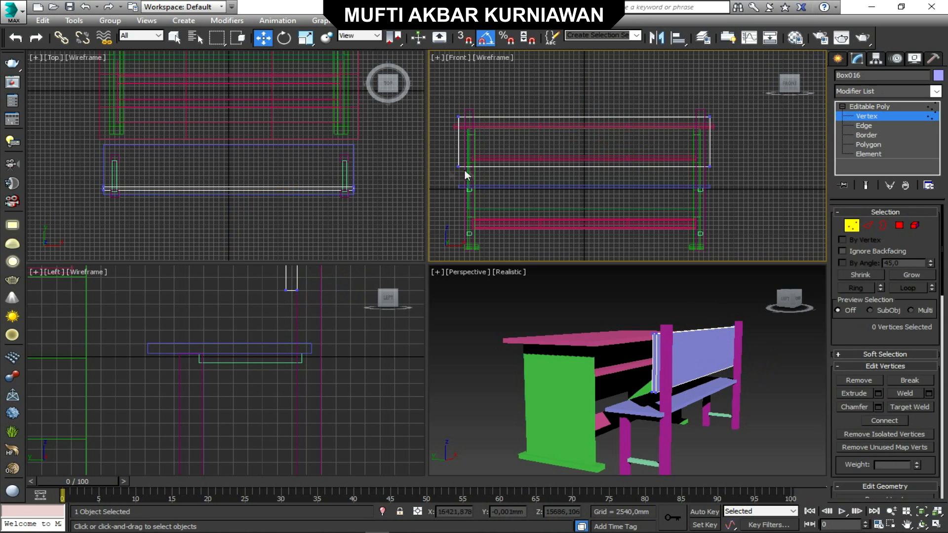
pyautogui.moveTo(490, 176); pyautogui.dragTo(741, 188)
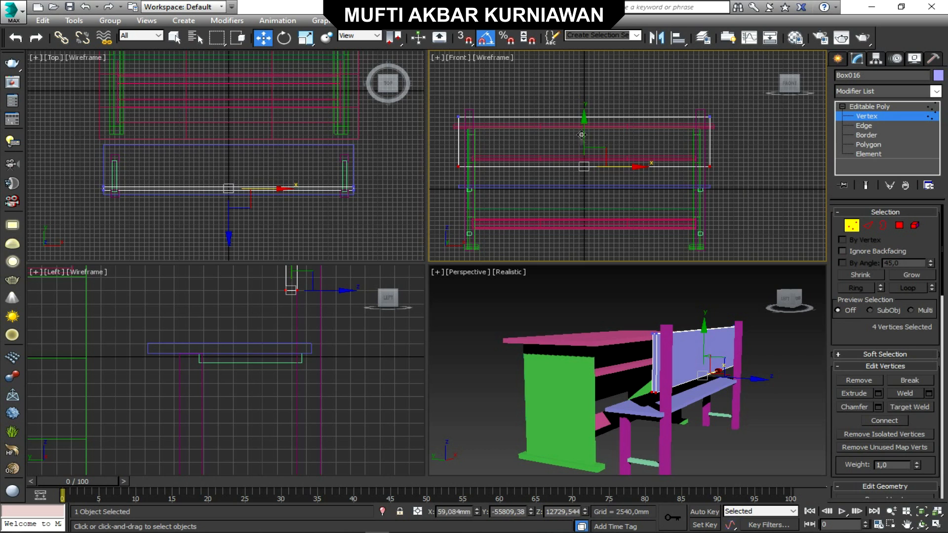
pyautogui.moveTo(585, 129); pyautogui.dragTo(589, 113)
pyautogui.click(794, 382)
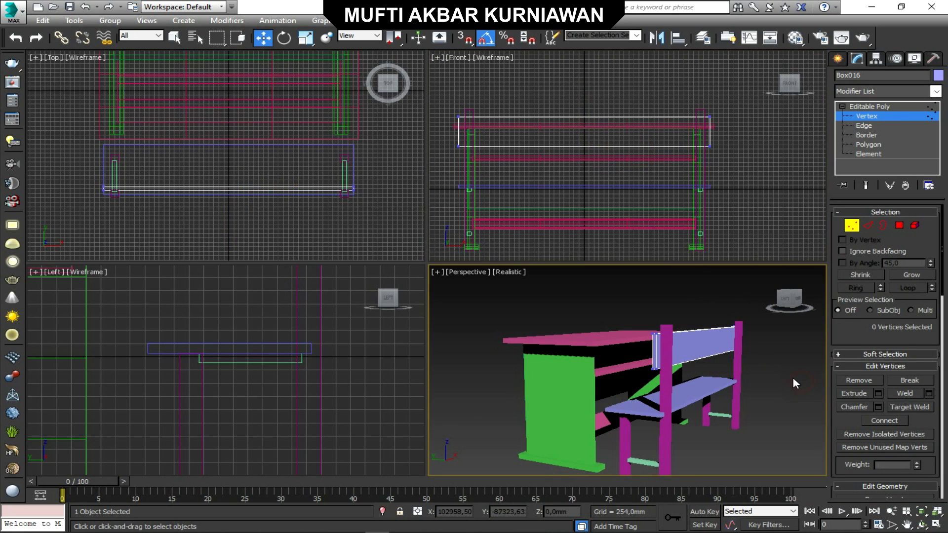
pyautogui.scroll(-2, 728, 374)
pyautogui.scroll(2, 746, 400)
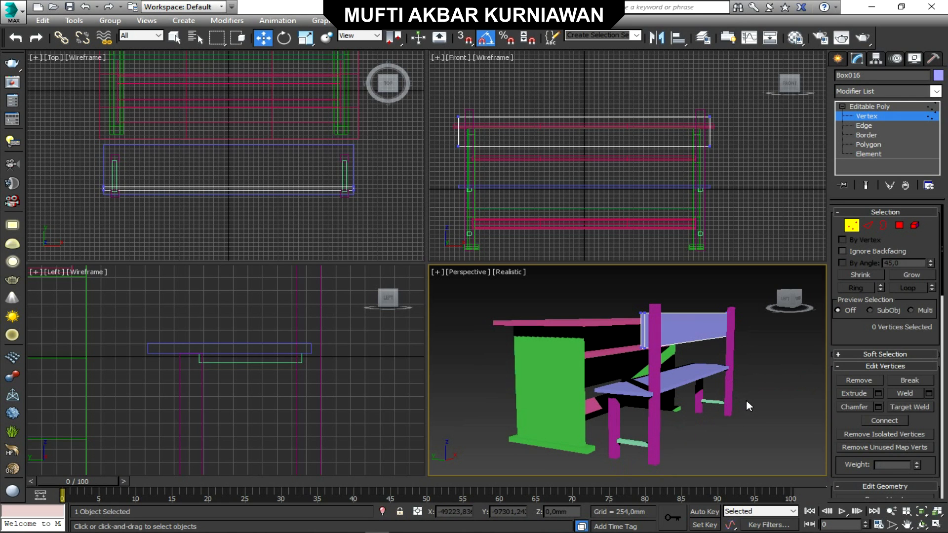
# - Create a box over the lower crossbar in the Left view, about 3073 mm long, 3528 mm wide and 30158 mm high
pyautogui.scroll(-2, 247, 330)
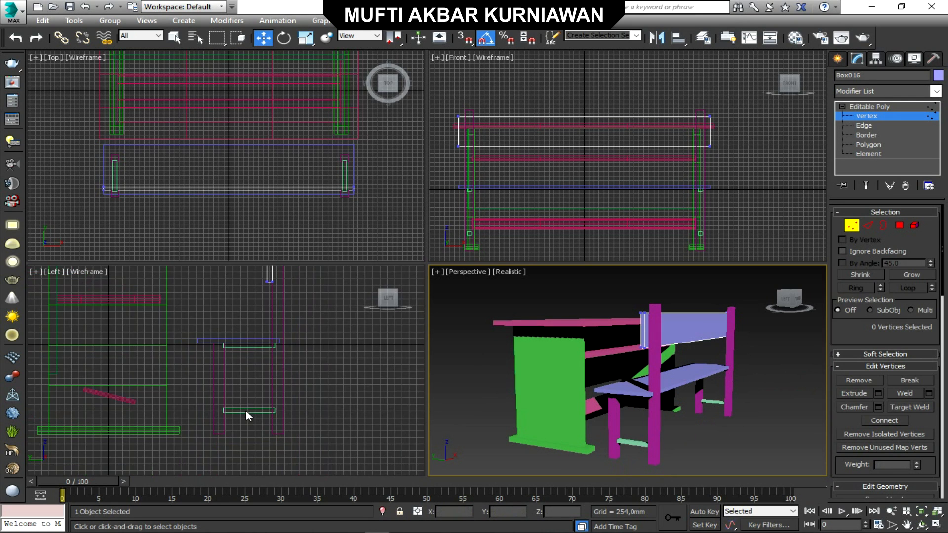
pyautogui.scroll(2, 246, 411)
pyautogui.scroll(-1, 214, 357)
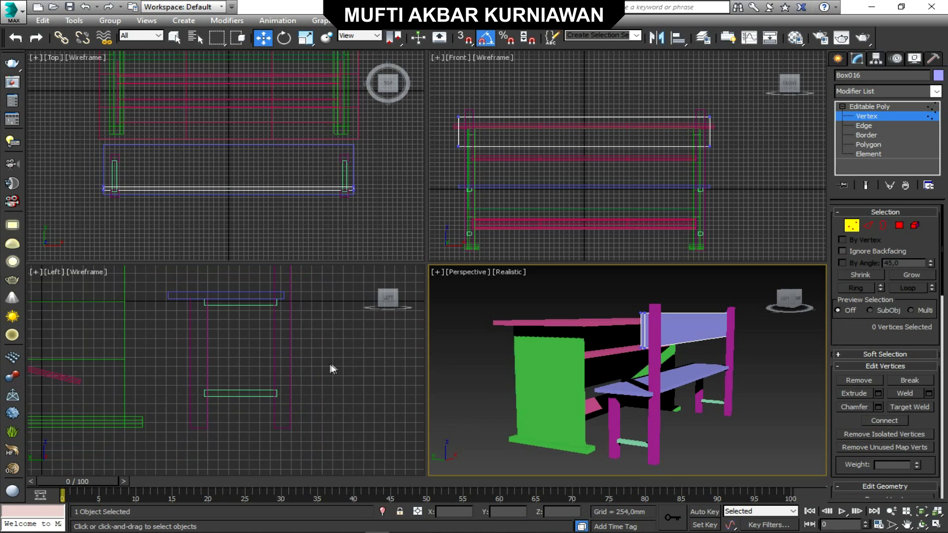
pyautogui.click(838, 59)
pyautogui.scroll(1, 214, 413)
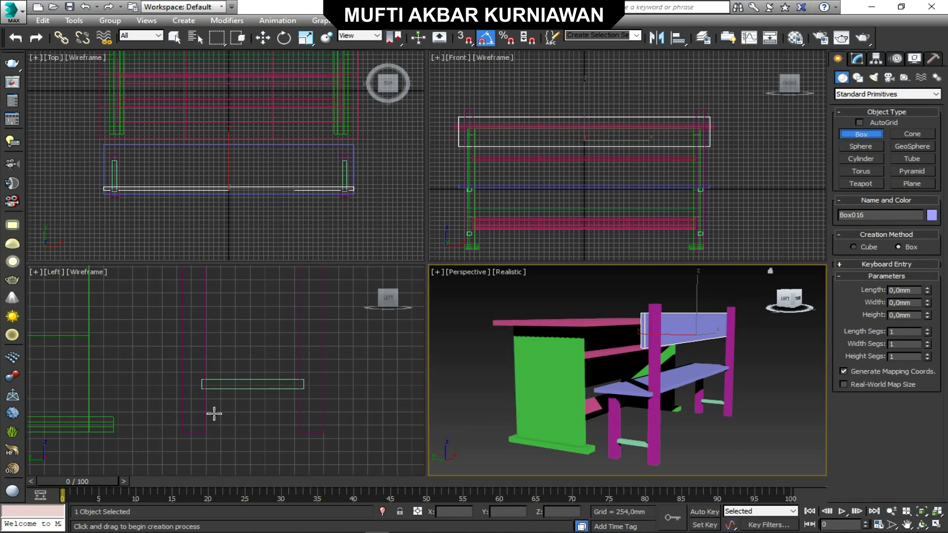
pyautogui.moveTo(245, 368); pyautogui.dragTo(265, 384)
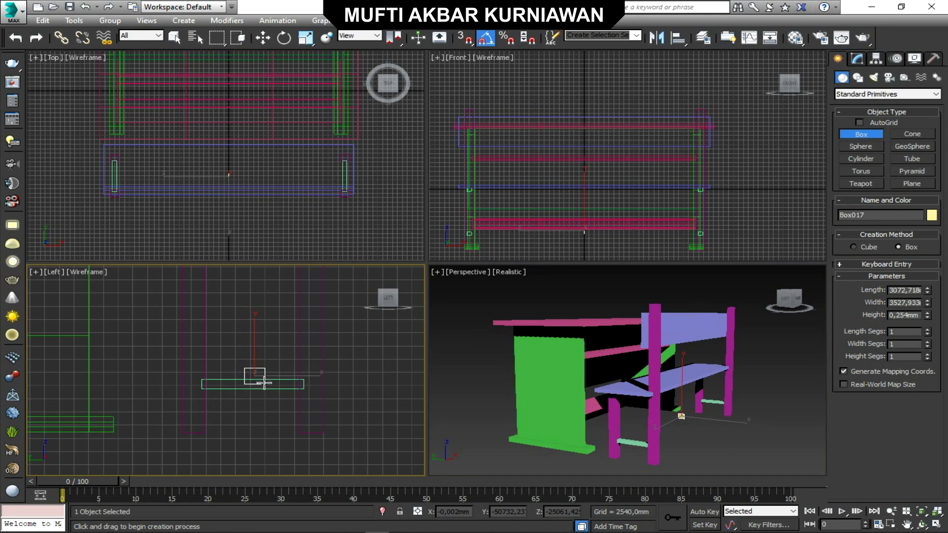
pyautogui.click(255, 226)
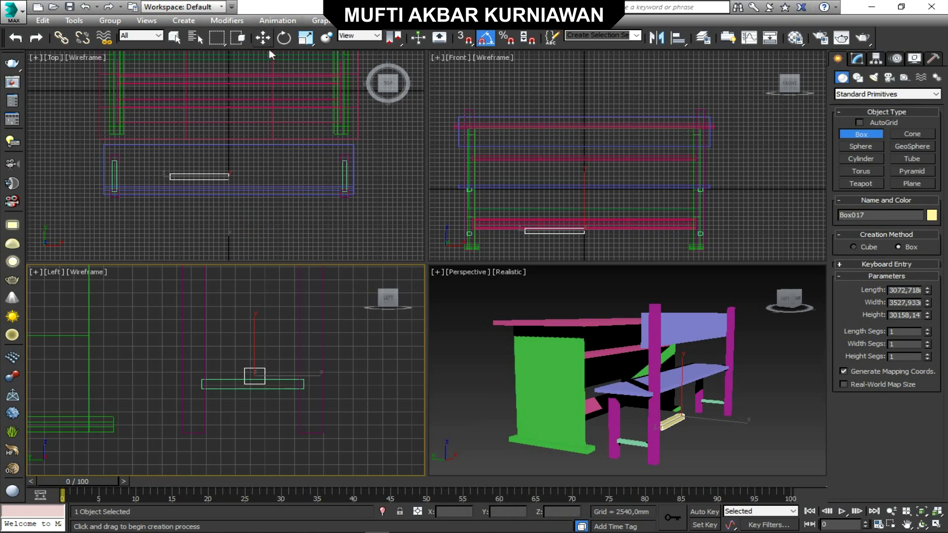
# - Move the new box along X in the Front view until its end meets the outer face of one bench leg
pyautogui.click(264, 39)
pyautogui.middleClick(627, 226)
pyautogui.moveTo(627, 226); pyautogui.dragTo(740, 254)
pyautogui.scroll(5, 705, 237)
pyautogui.scroll(3, 692, 206)
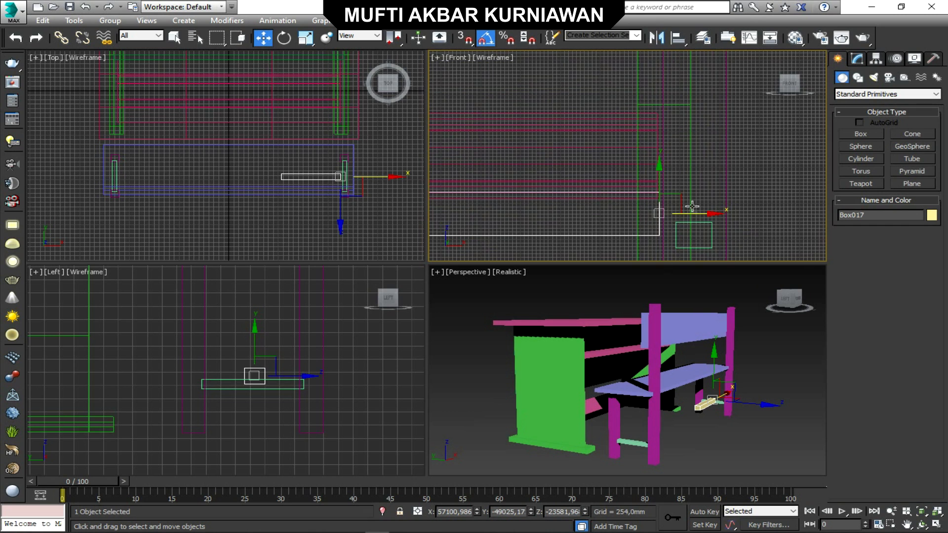
pyautogui.moveTo(698, 215); pyautogui.dragTo(760, 231)
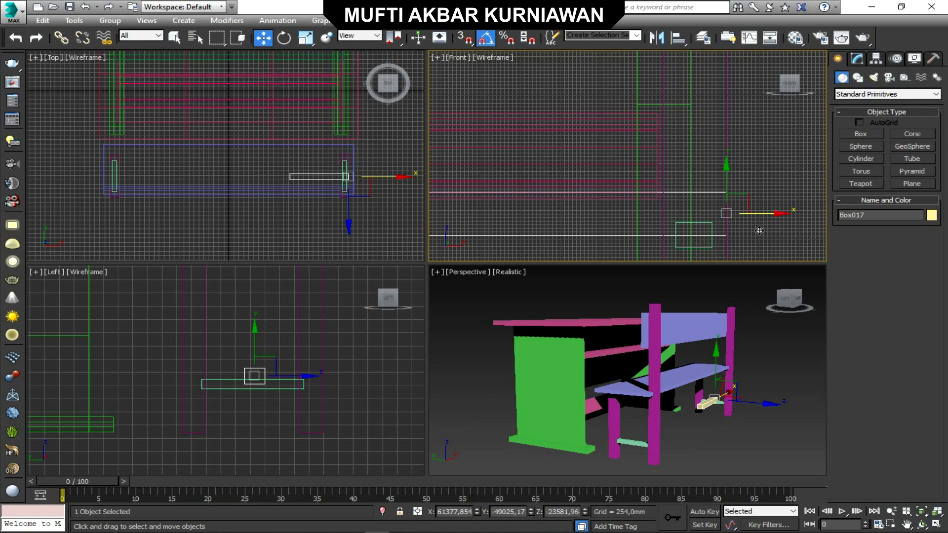
# - Convert the box to an editable poly and lower its top vertices in the Left view to make the bar thinner
pyautogui.rightClick(716, 191)
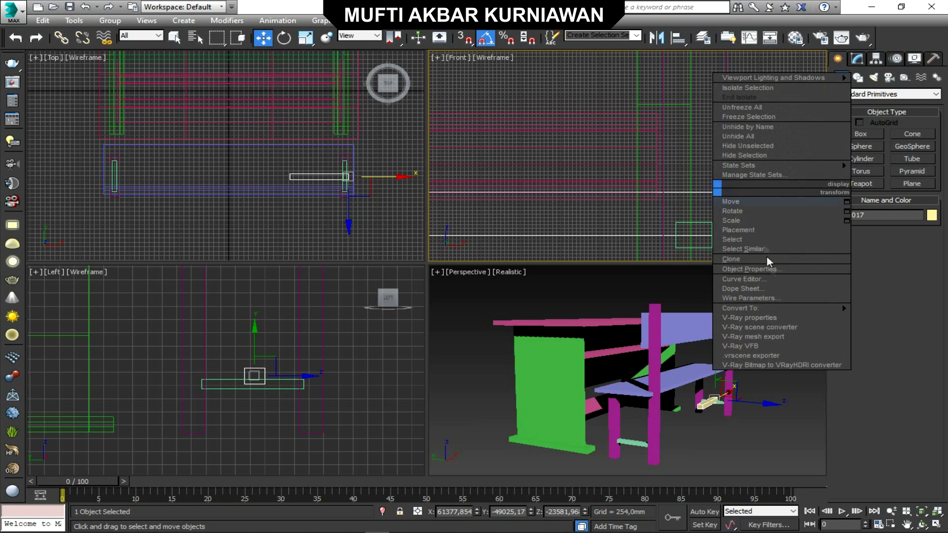
pyautogui.moveTo(781, 308)
pyautogui.click(681, 318)
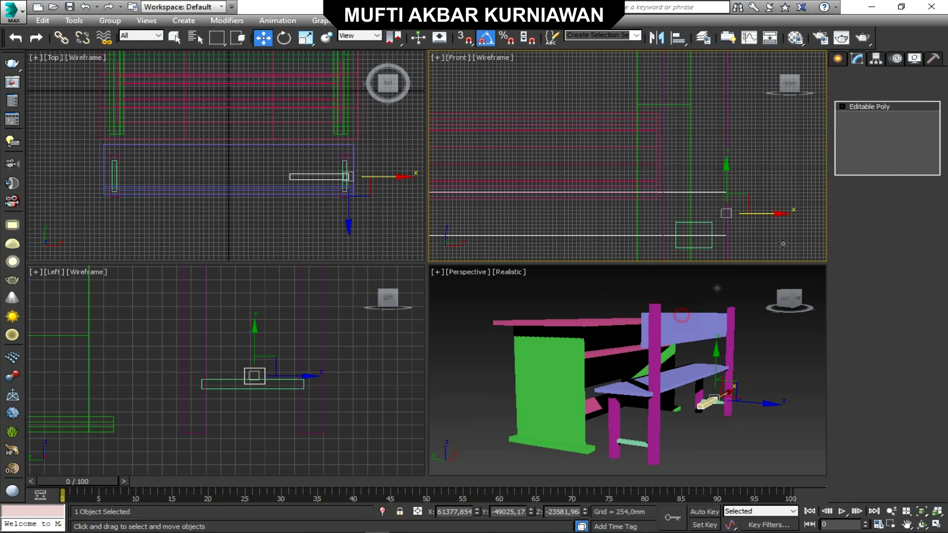
pyautogui.click(842, 107)
pyautogui.click(861, 116)
pyautogui.scroll(2, 221, 371)
pyautogui.moveTo(232, 356); pyautogui.dragTo(315, 398)
pyautogui.moveTo(265, 337); pyautogui.dragTo(267, 347)
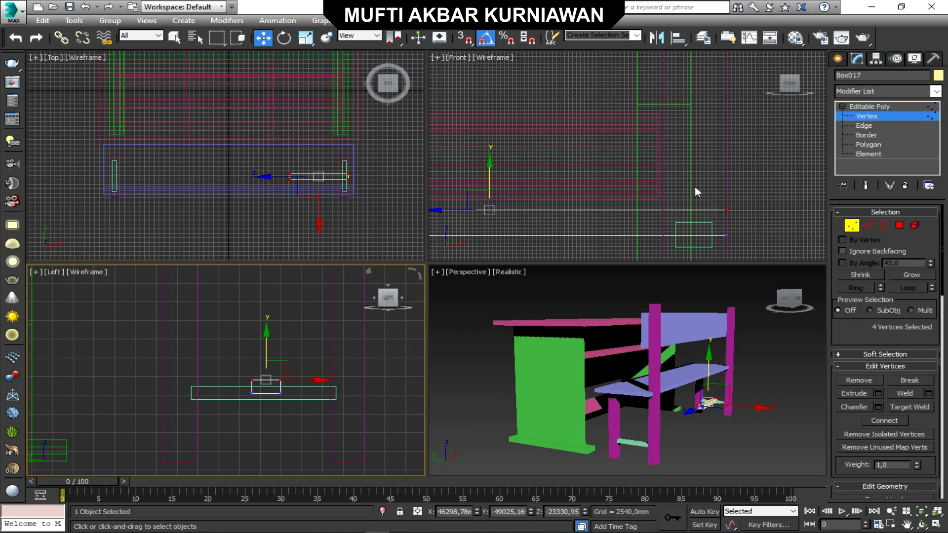
# - Extend the bar's free end vertices in the Front view to the outer face of the opposite bench leg
pyautogui.scroll(-5, 694, 187)
pyautogui.moveTo(584, 177); pyautogui.dragTo(482, 207)
pyautogui.scroll(-1, 647, 209)
pyautogui.scroll(8, 474, 217)
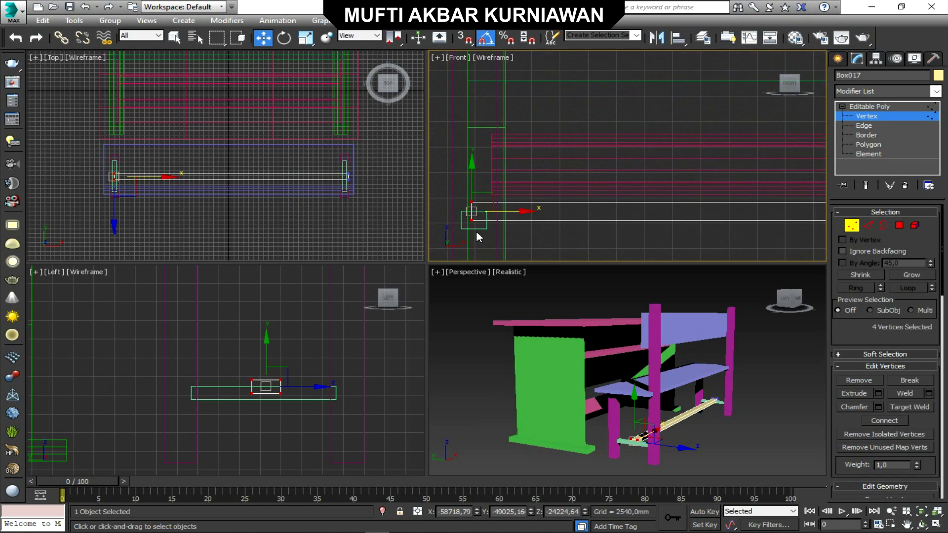
pyautogui.scroll(-2, 602, 203)
pyautogui.scroll(3, 528, 185)
pyautogui.moveTo(583, 203); pyautogui.dragTo(505, 213)
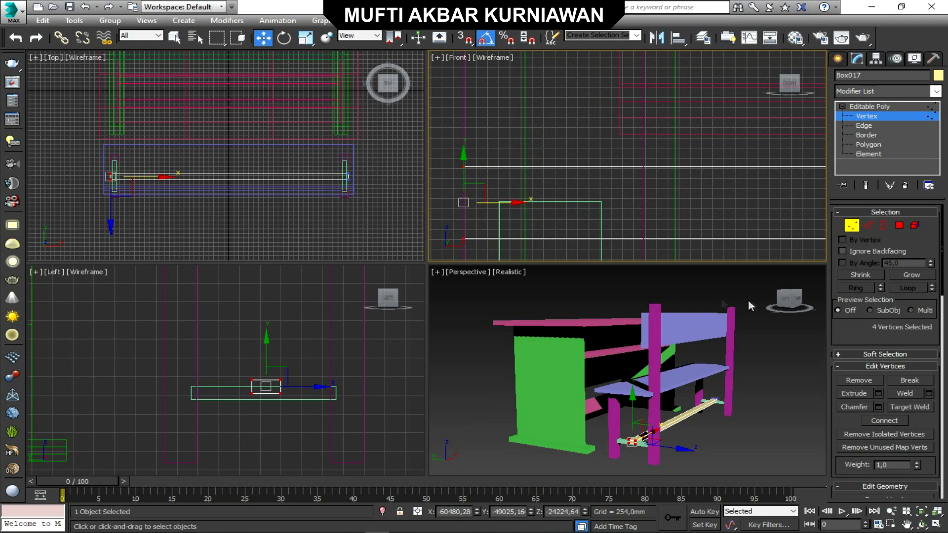
pyautogui.click(892, 107)
pyautogui.click(763, 395)
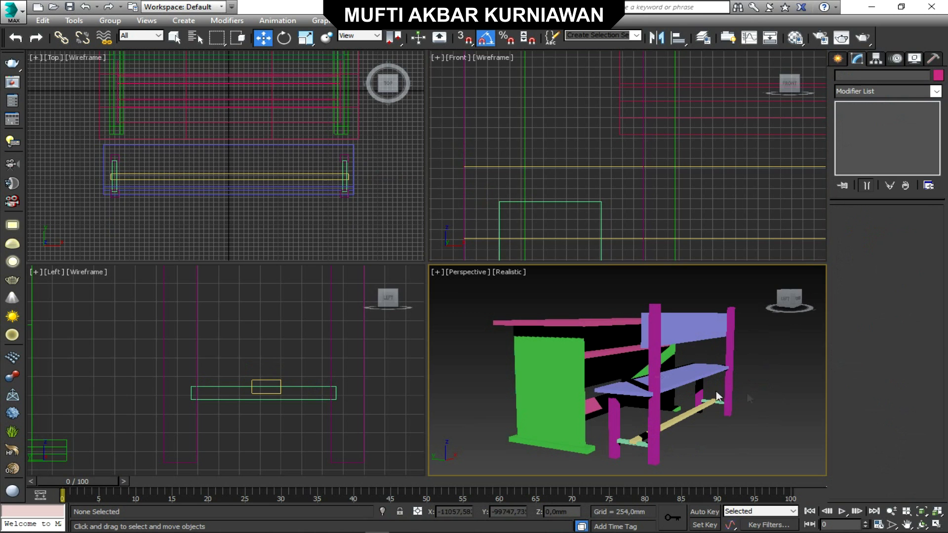
# - Select all the bench parts in the Top view and group them
pyautogui.moveTo(90, 222); pyautogui.dragTo(320, 166)
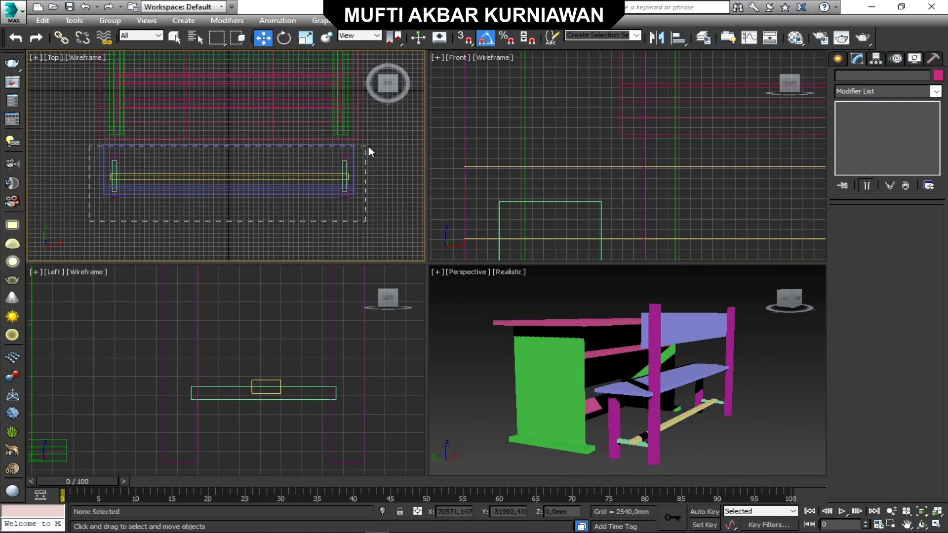
pyautogui.moveTo(368, 146); pyautogui.dragTo(369, 146)
pyautogui.click(110, 20)
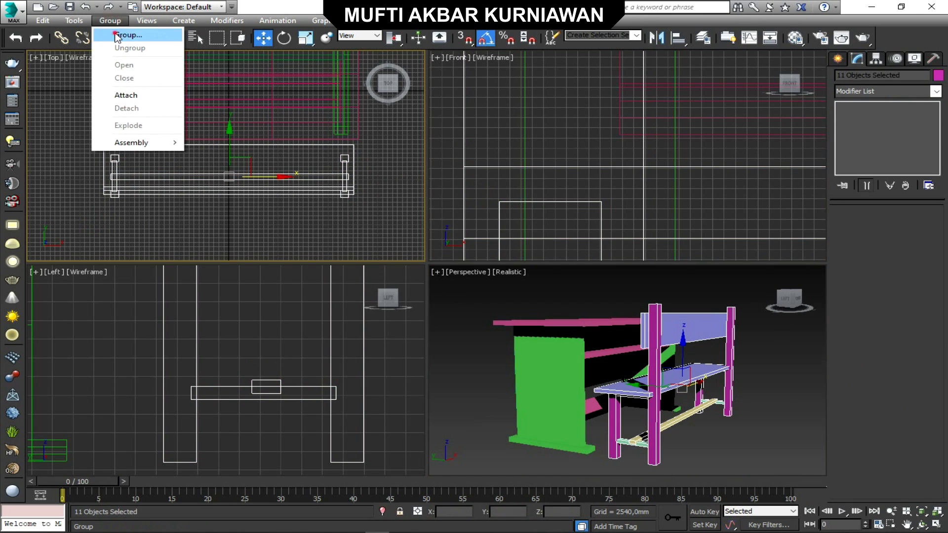
pyautogui.click(117, 35)
pyautogui.click(481, 291)
pyautogui.click(763, 423)
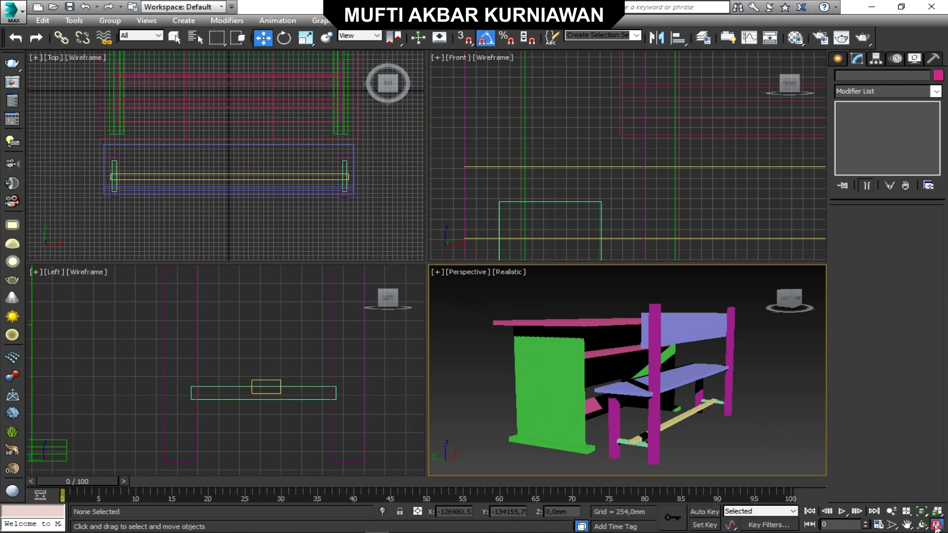
# - Move the bench group about 12900 mm away from the desk along Y in the Perspective view
pyautogui.click(937, 524)
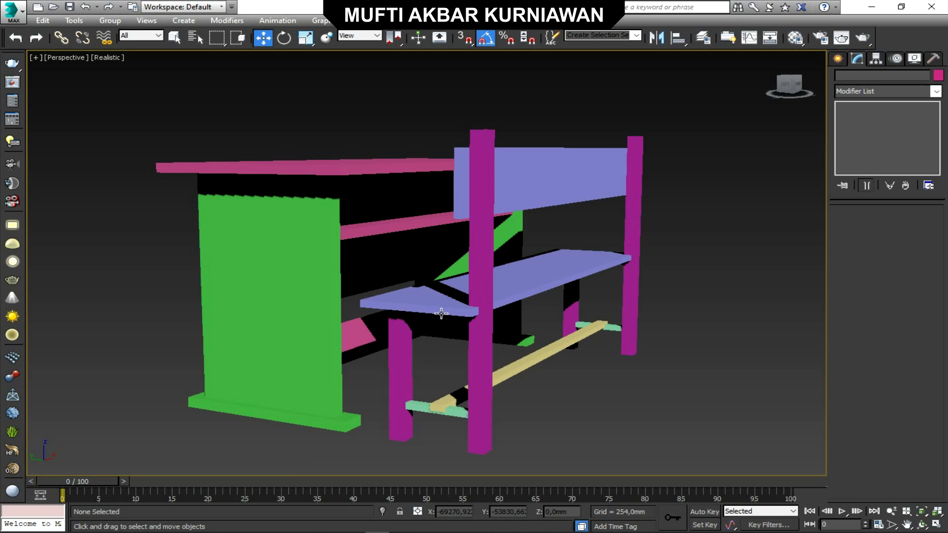
pyautogui.click(533, 344)
pyautogui.moveTo(510, 295); pyautogui.dragTo(544, 302)
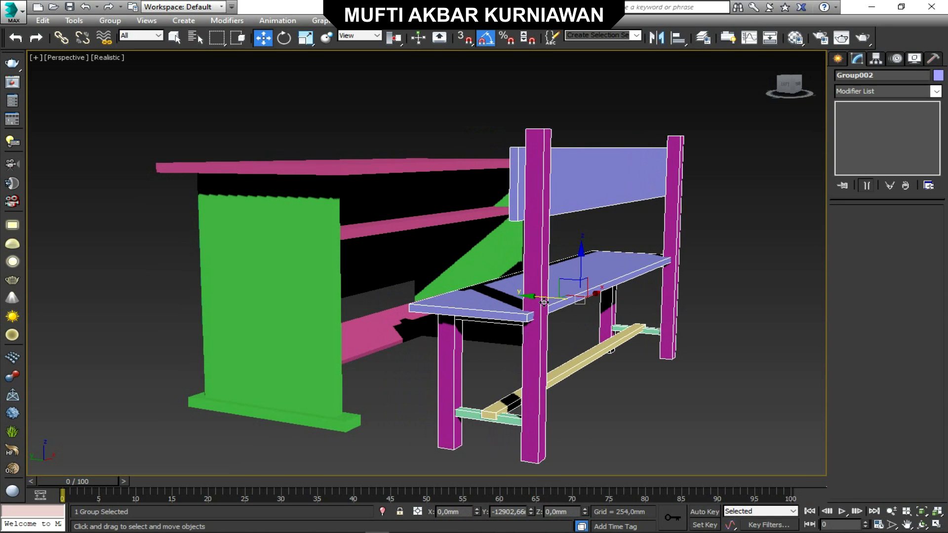
pyautogui.click(709, 385)
# - Examine the finished desk and bench from the back and front in an enlarged Perspective view
pyautogui.click(921, 524)
pyautogui.moveTo(269, 263); pyautogui.dragTo(176, 251)
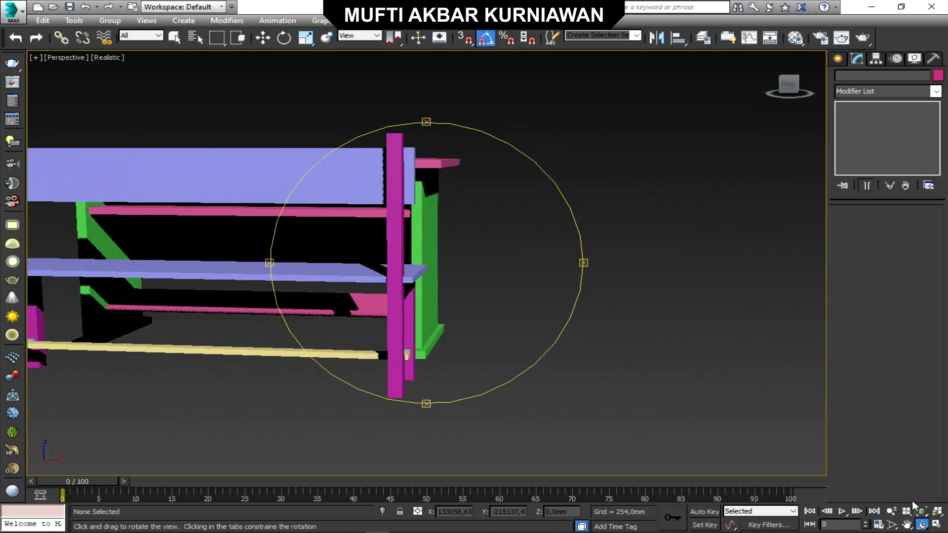
pyautogui.scroll(-3, 459, 301)
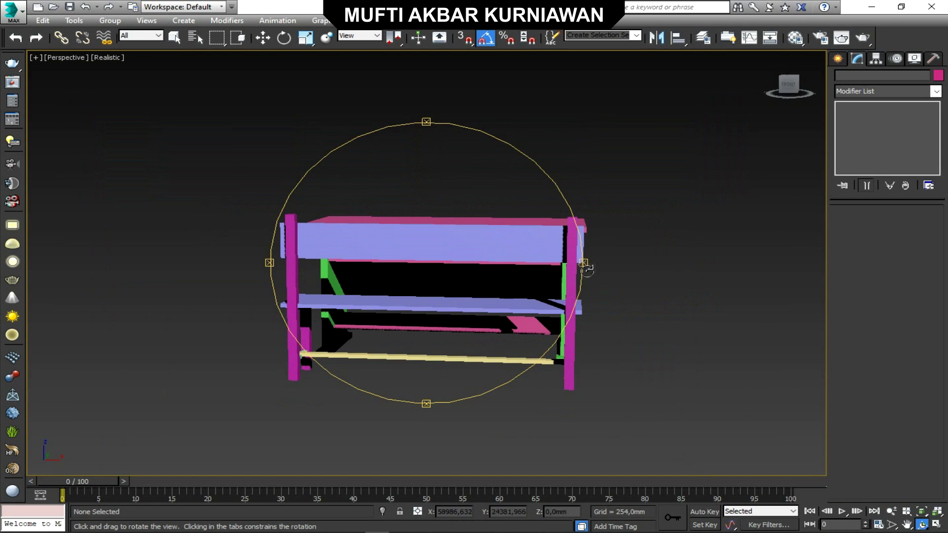
pyautogui.moveTo(583, 263); pyautogui.dragTo(443, 288)
pyautogui.click(937, 525)
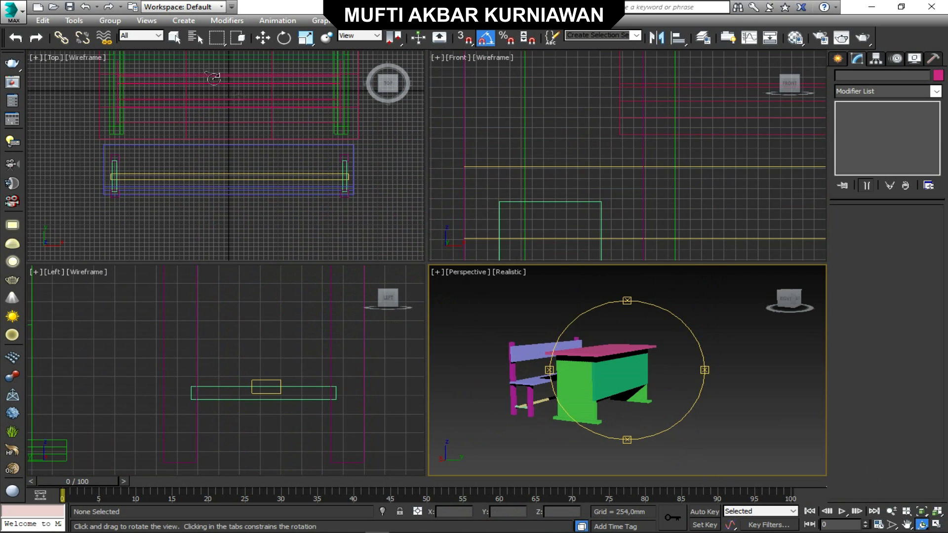
pyautogui.click(176, 39)
pyautogui.click(935, 511)
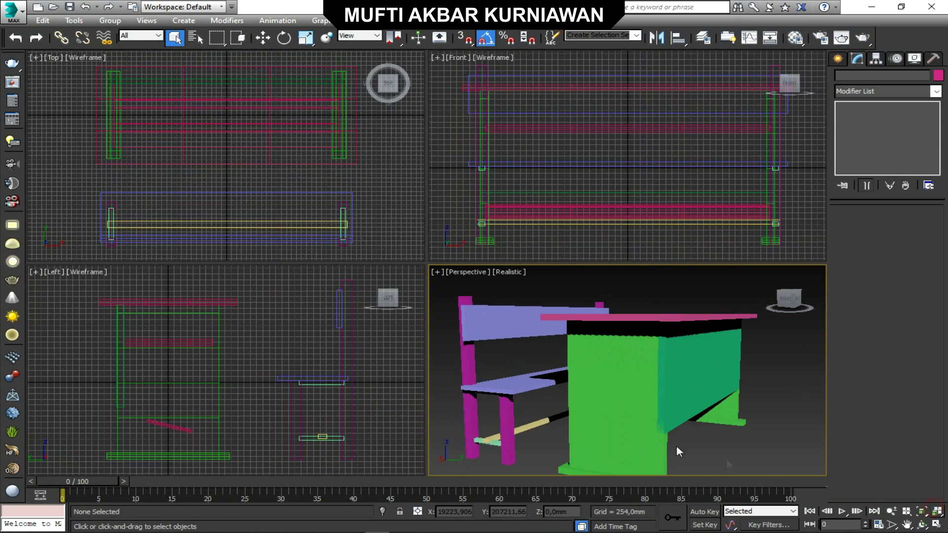
pyautogui.scroll(-4, 580, 368)
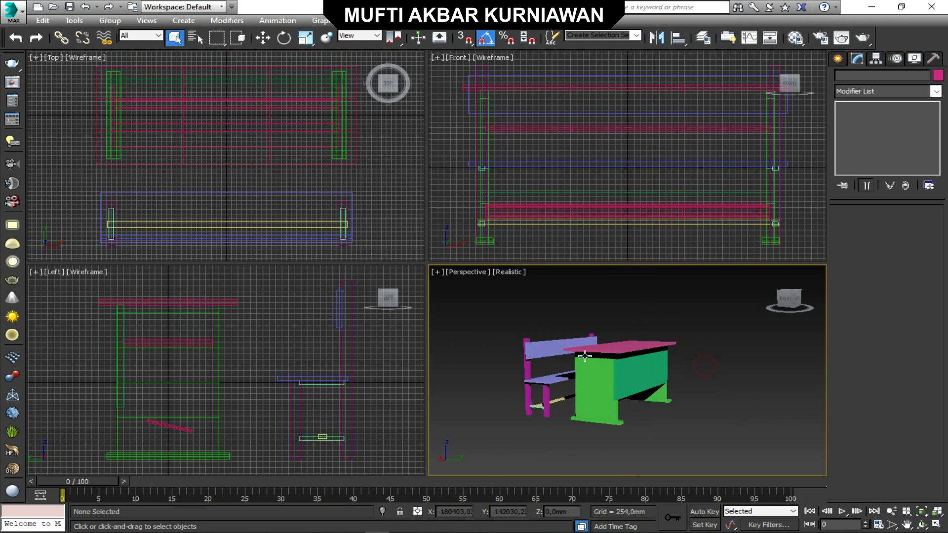
pyautogui.scroll(3, 585, 355)
pyautogui.click(936, 526)
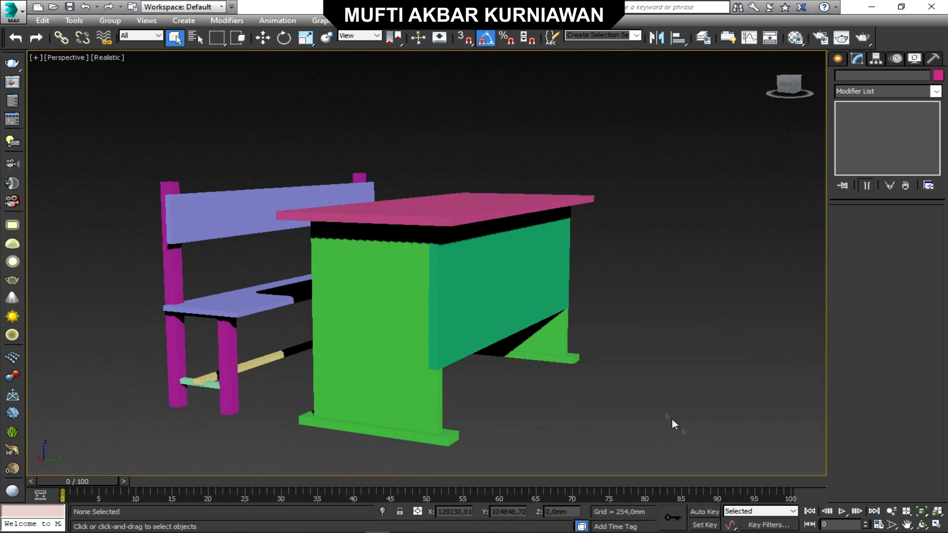